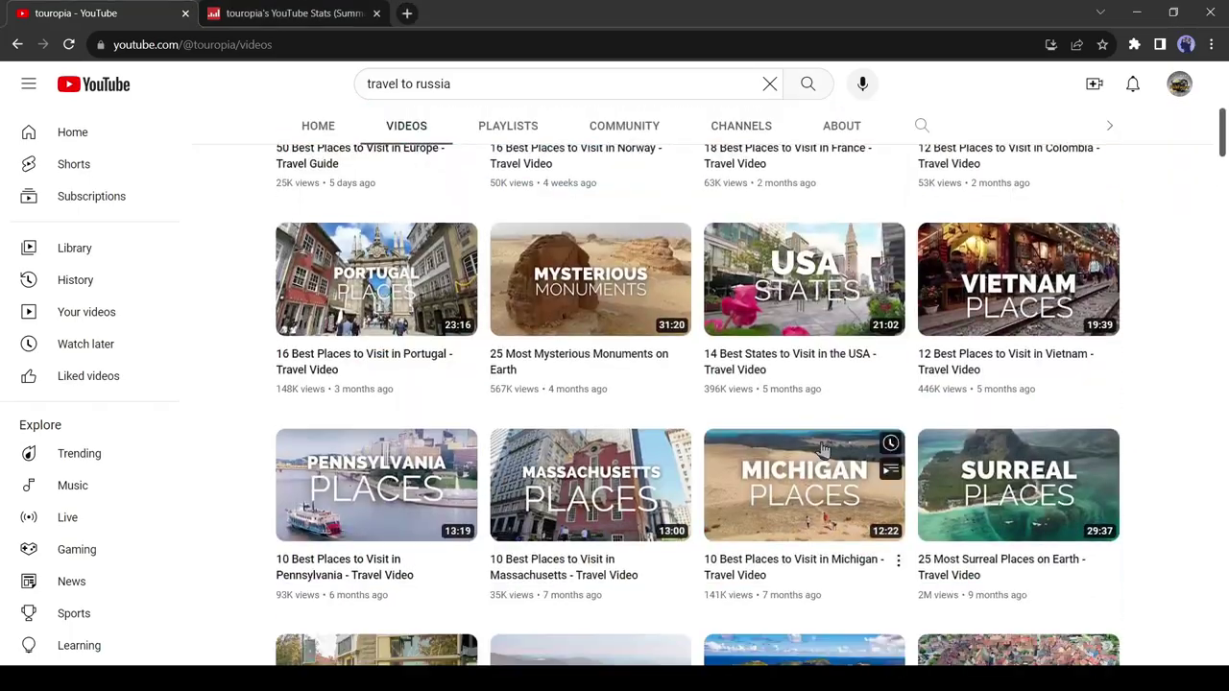
Scroll through the travel channel's YouTube Videos catalogue looking for video ideas.
scroll(823, 449, "down", 10)
scroll(663, 449, "down", 3)
scroll(332, 331, "down", 3)
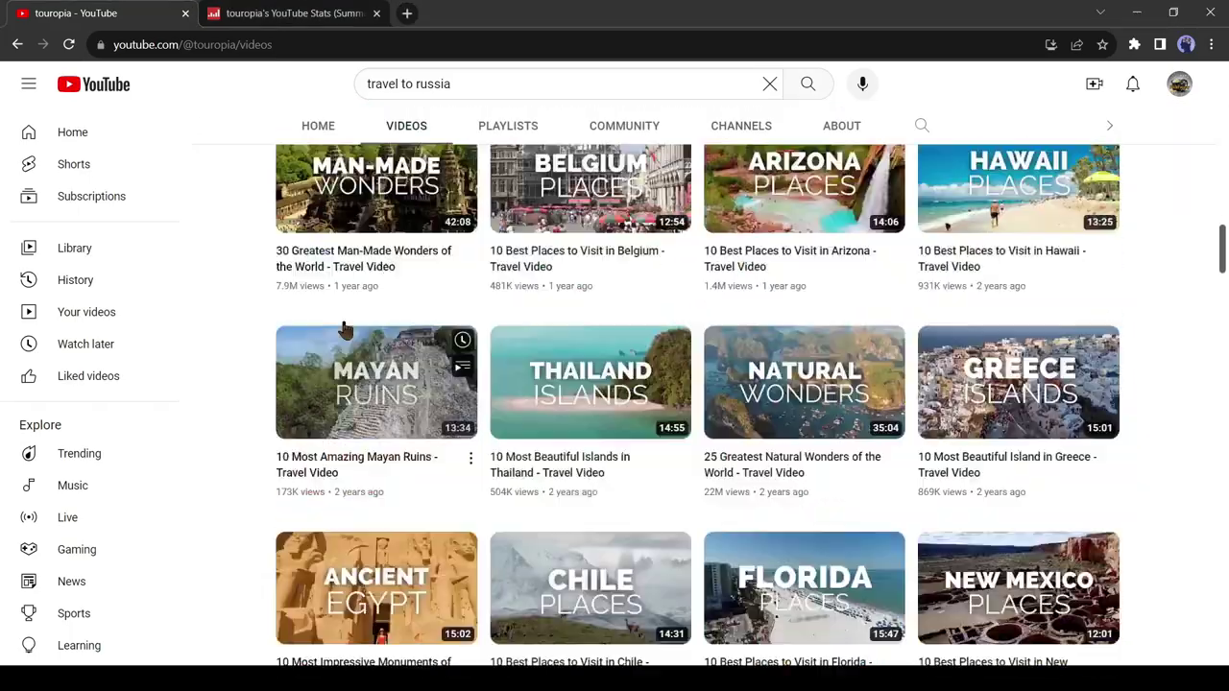
scroll(342, 329, "up", 15)
scroll(294, 316, "up", 4)
scroll(219, 307, "down", 1)
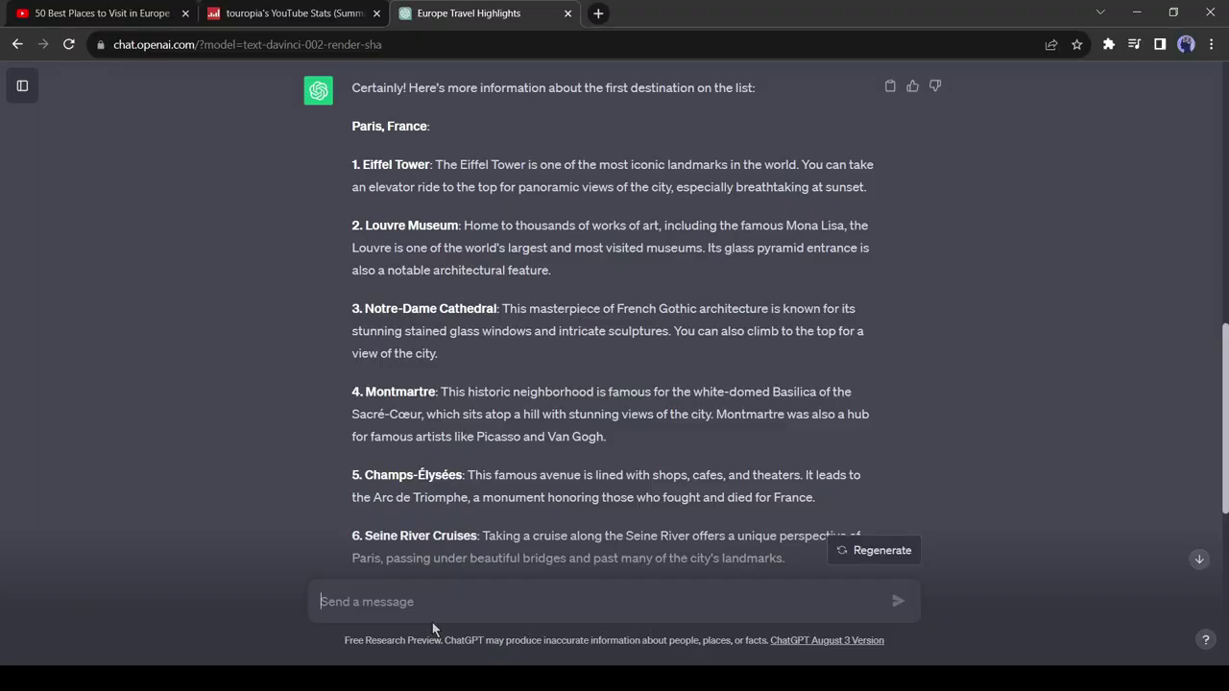
Ask ChatGPT for a full YouTube video script about the 10 best places to visit in Europe.
type("Write a")
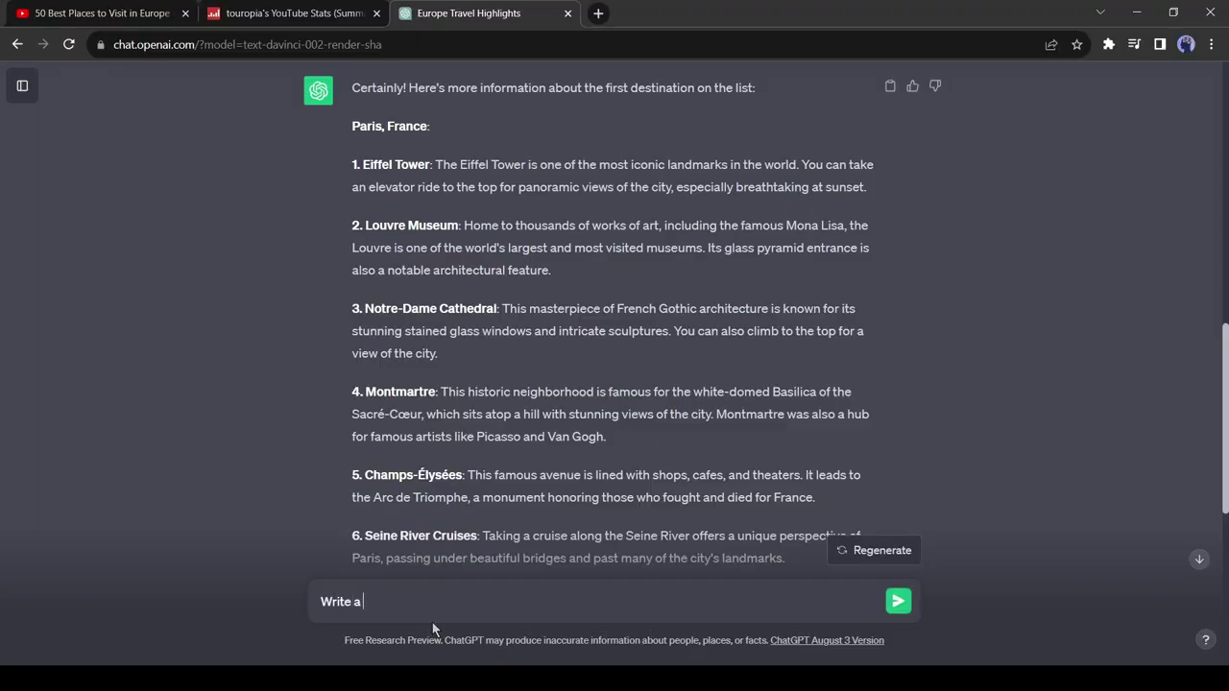
type(" ful")
type("l Y")
type("ouTube video script about 10 best plax")
key("BackSpace")
type("ce t")
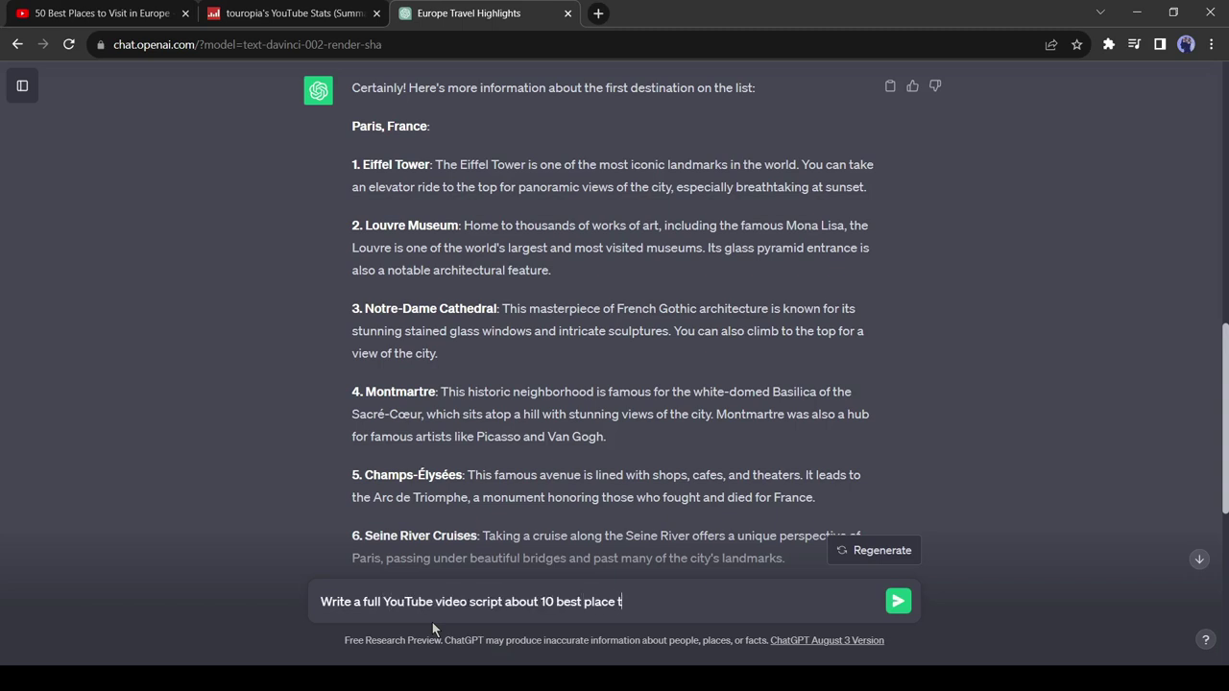
type("o v")
type("Europe.")
key("Return")
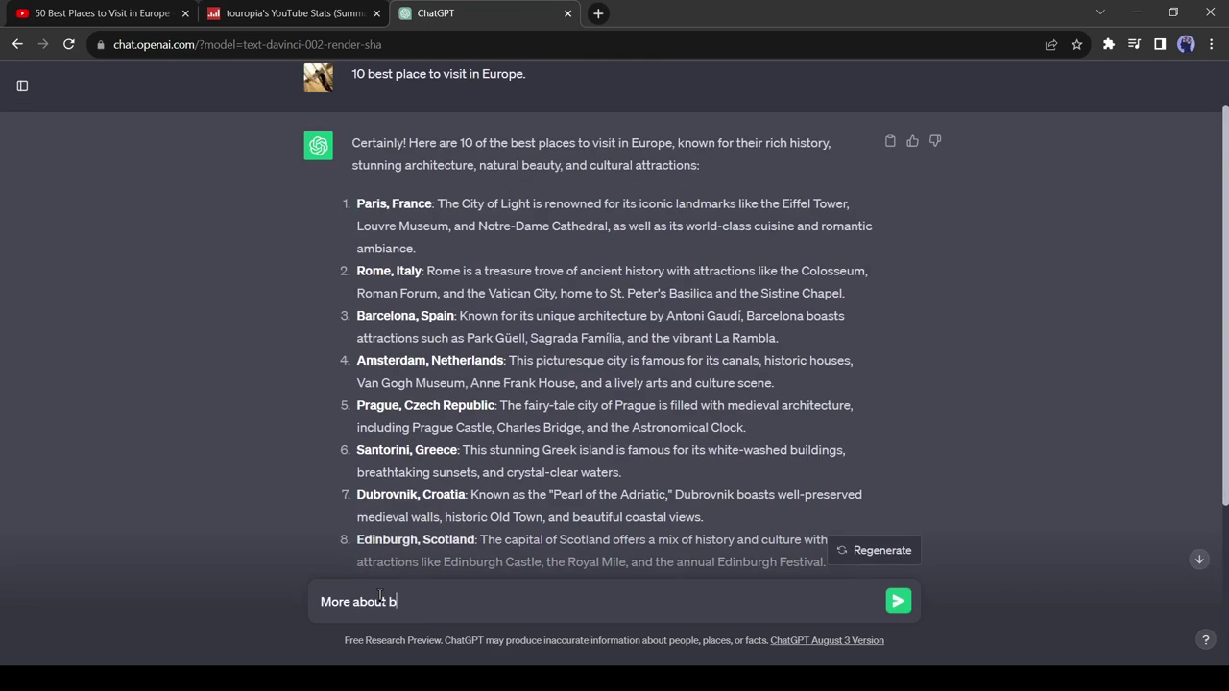
key("Return")
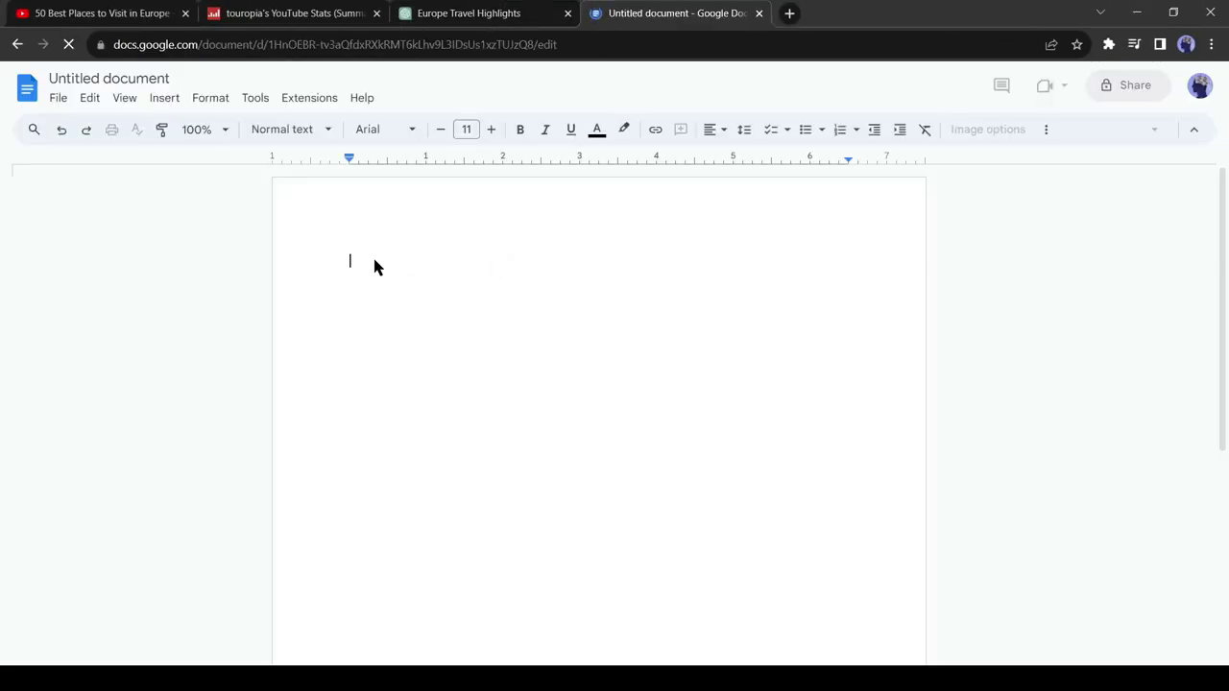
Paste the script into Google Docs and delete the title, host label and B-roll cue lines.
key("ctrl+v")
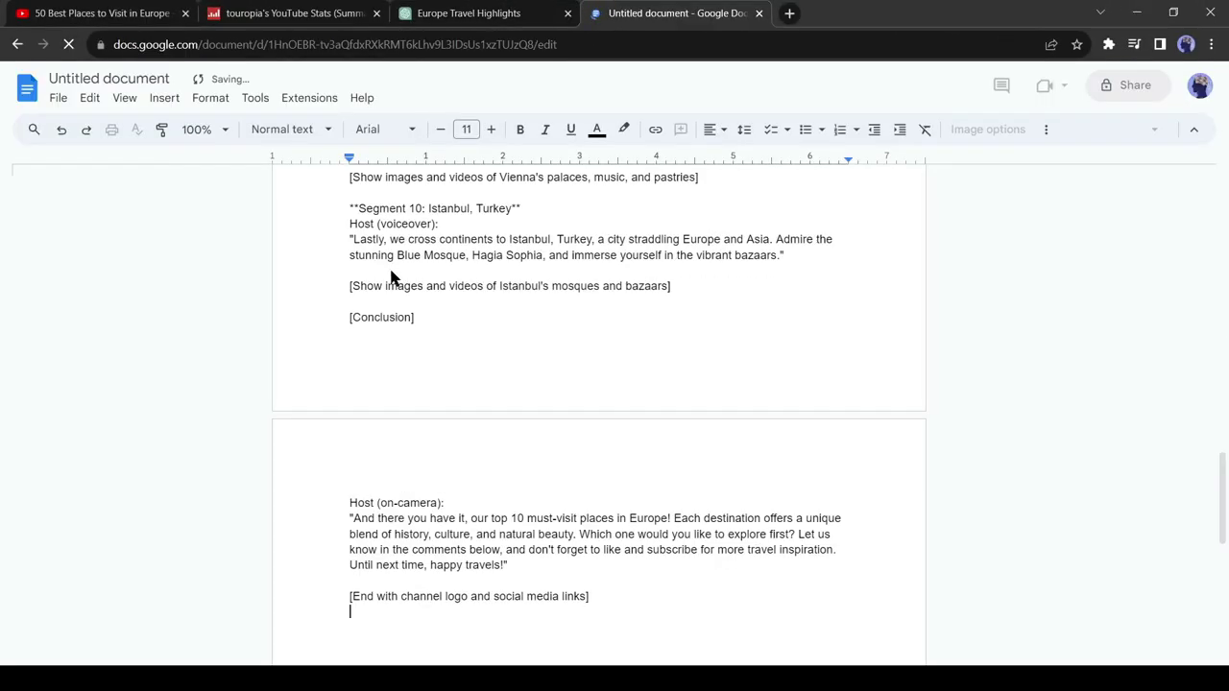
scroll(432, 308, "up", 12)
scroll(461, 328, "up", 3)
triple_click(461, 260)
key("Delete")
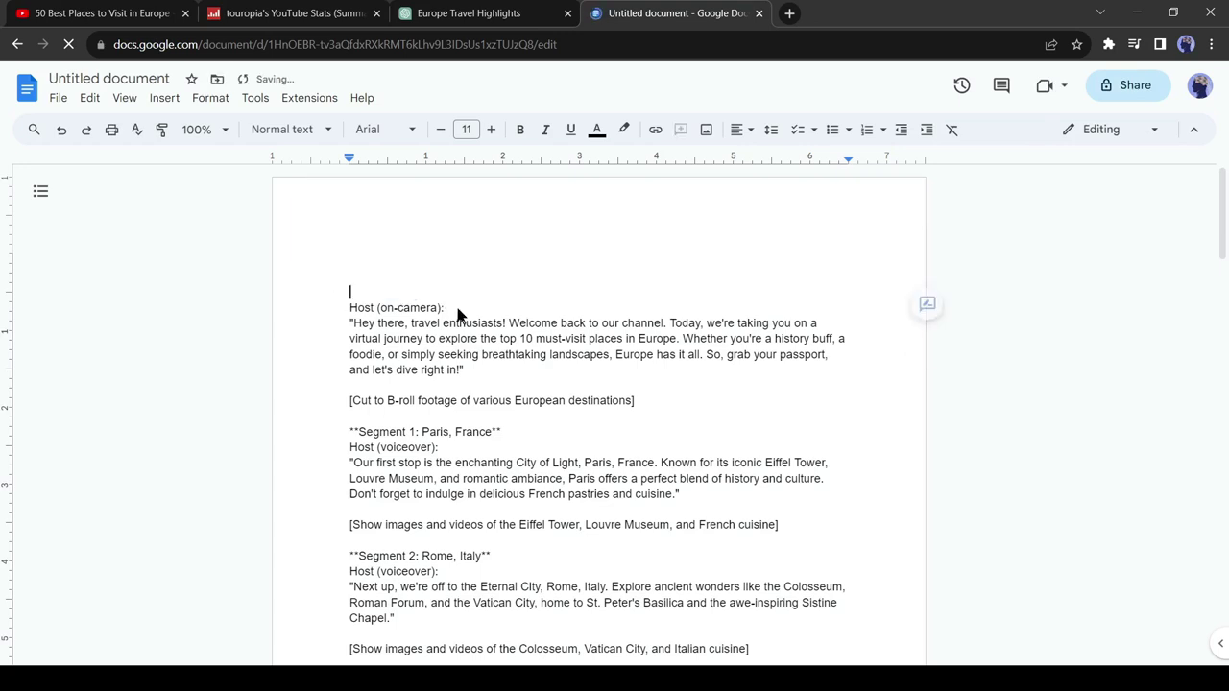
key("Delete")
key("Delete")
key("Delete")
triple_click(661, 322)
key("Delete")
key("BackSpace")
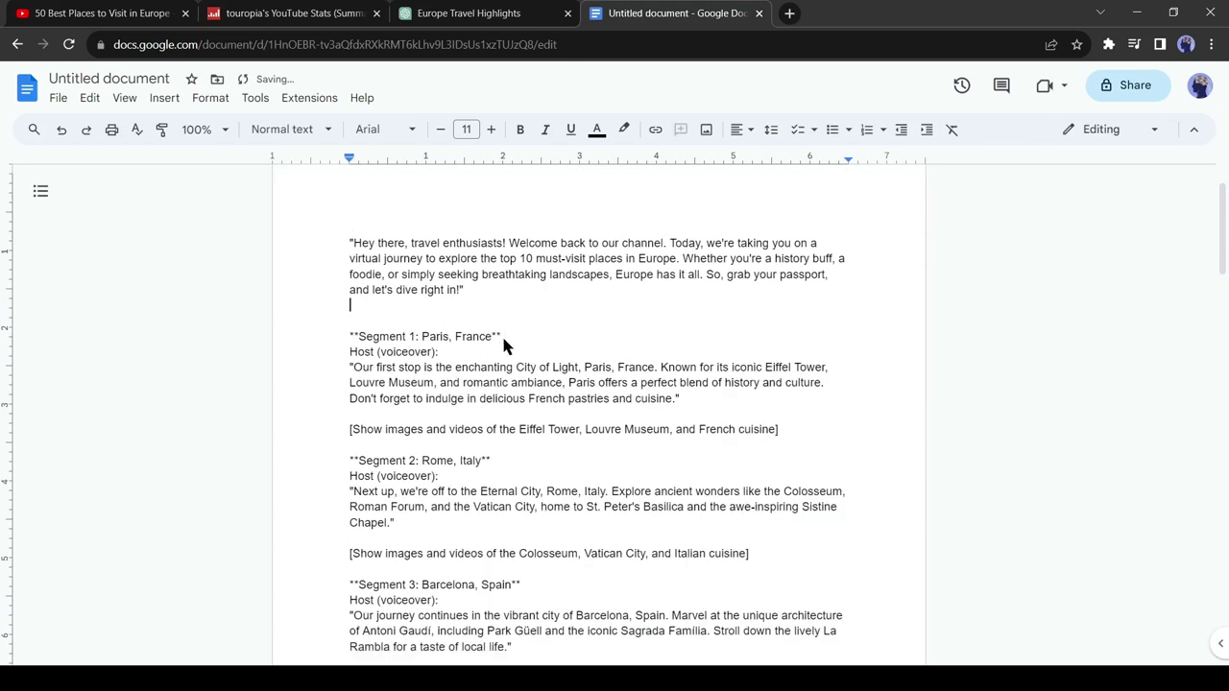
Relabel the Paris heading as Number and remove its asterisks, host label and image note.
left_click_drag(407, 341, 345, 341)
key("Delete")
key("End")
key("BackSpace")
key("BackSpace")
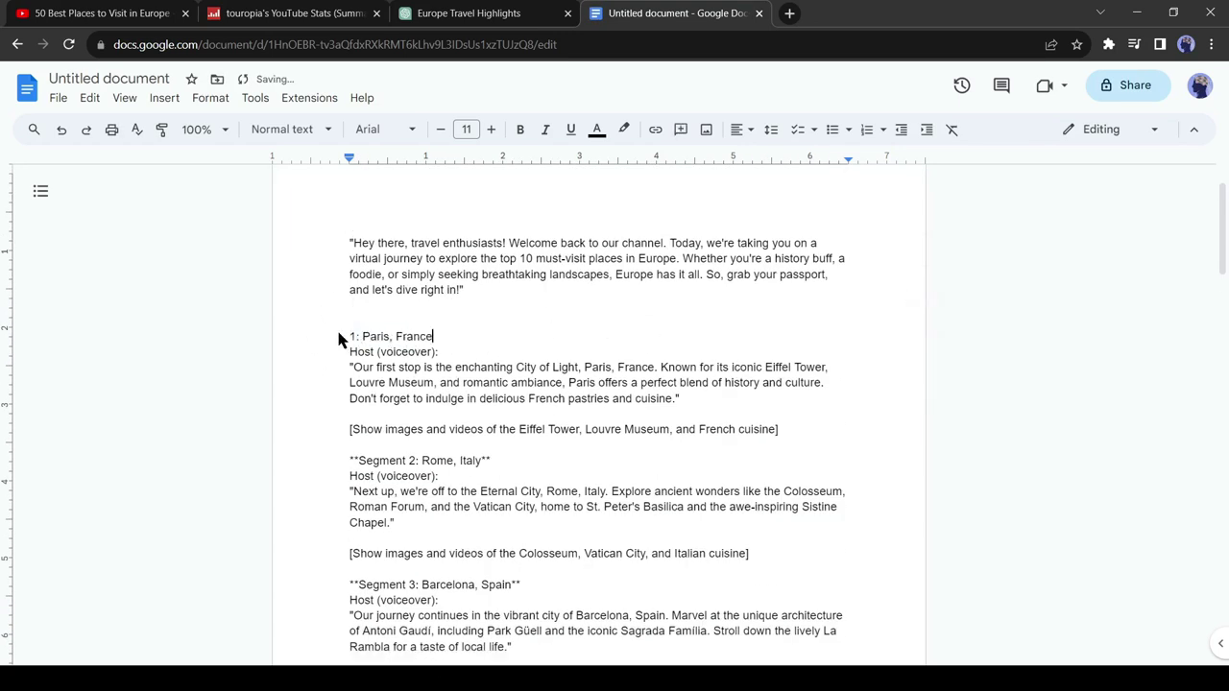
type("mber")
scroll(344, 340, "down", 1)
left_click_drag(351, 272, 353, 287)
key("BackSpace")
left_click_drag(778, 349, 263, 352)
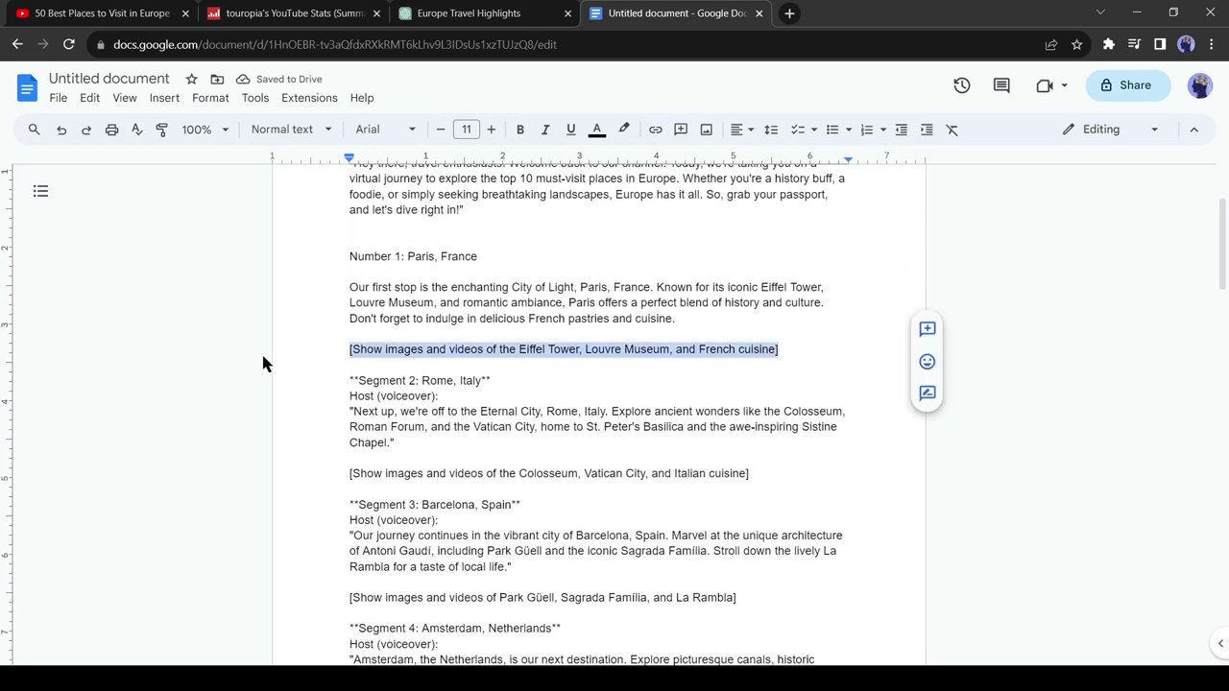
key("Delete")
Replace Segment with Number in the Rome and Barcelona headings and clear Rome's host and image lines.
double_click(365, 256)
key("ctrl+c")
double_click(369, 381)
key("ctrl+v")
left_click_drag(438, 396, 355, 411)
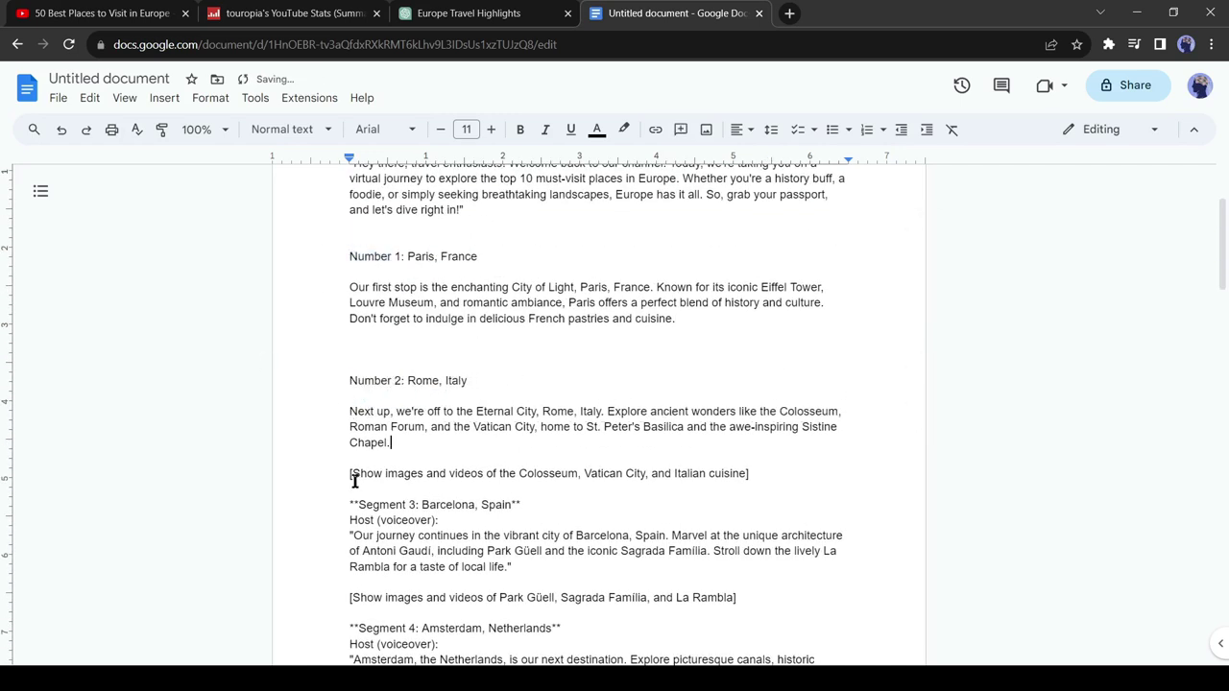
double_click(367, 485)
key("ctrl+v")
scroll(374, 384, "down", 5)
scroll(374, 384, "down", 10)
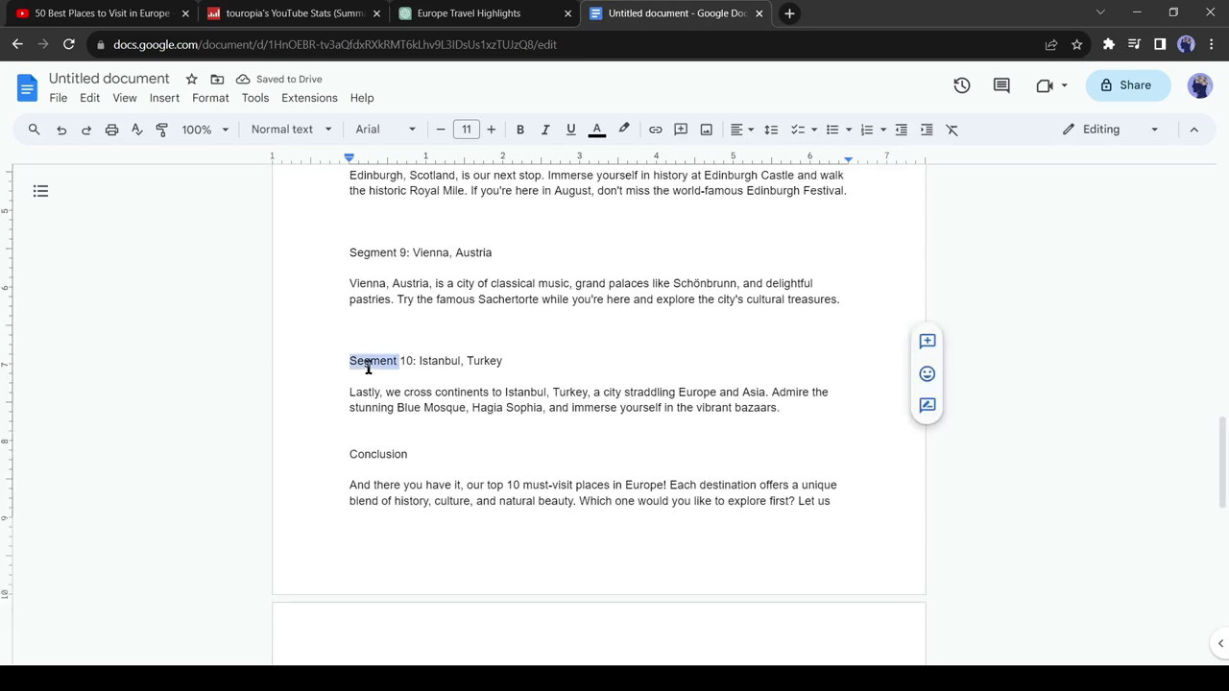
scroll(375, 322, "up", 5)
scroll(472, 365, "down", 8)
scroll(683, 318, "up", 4)
scroll(714, 362, "up", 4)
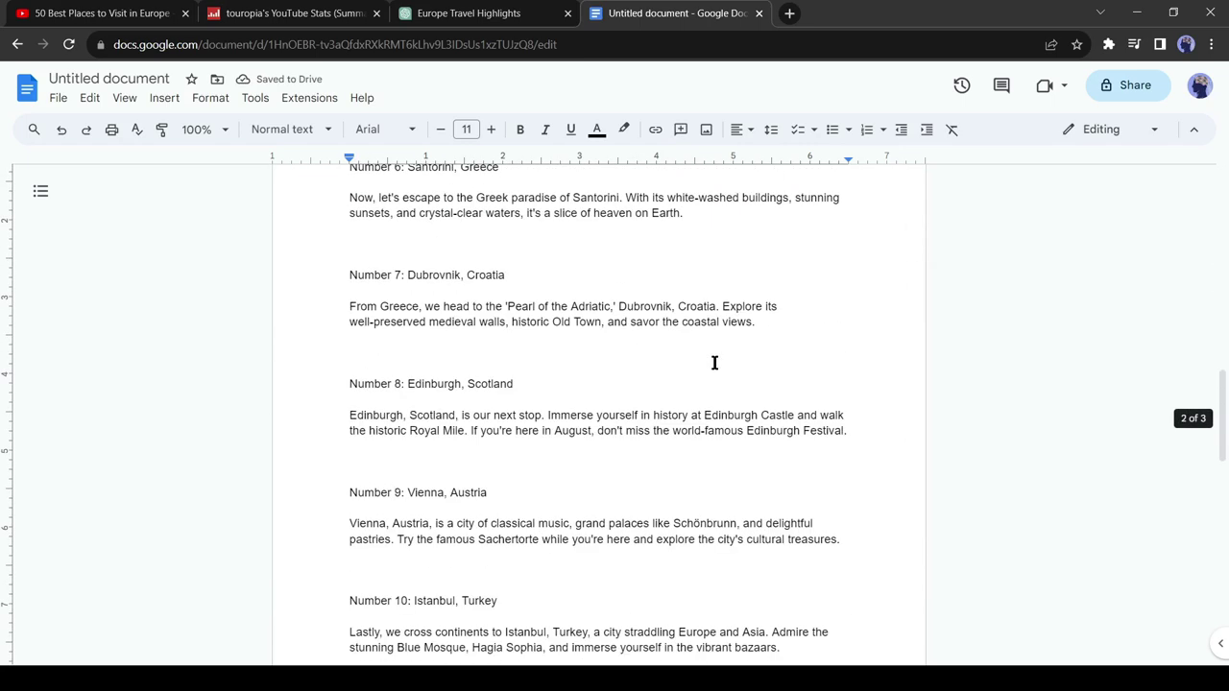
scroll(755, 365, "up", 6)
scroll(755, 365, "up", 5)
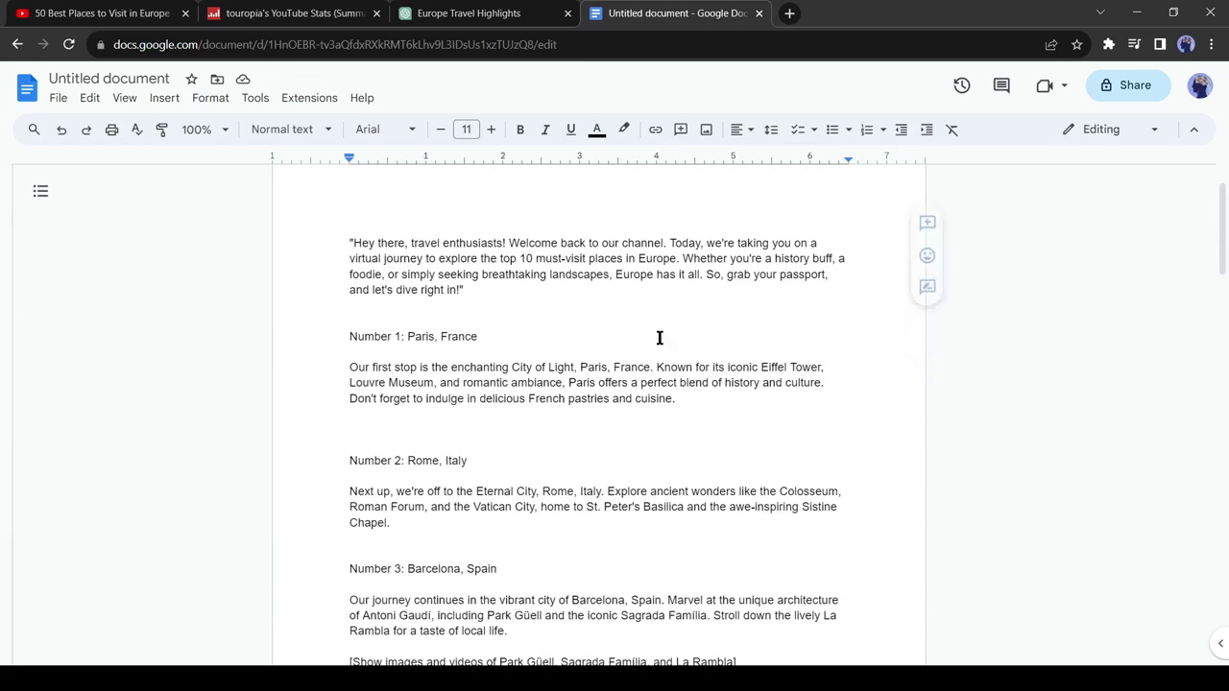
scroll(656, 242, "down", 7)
scroll(637, 294, "down", 2)
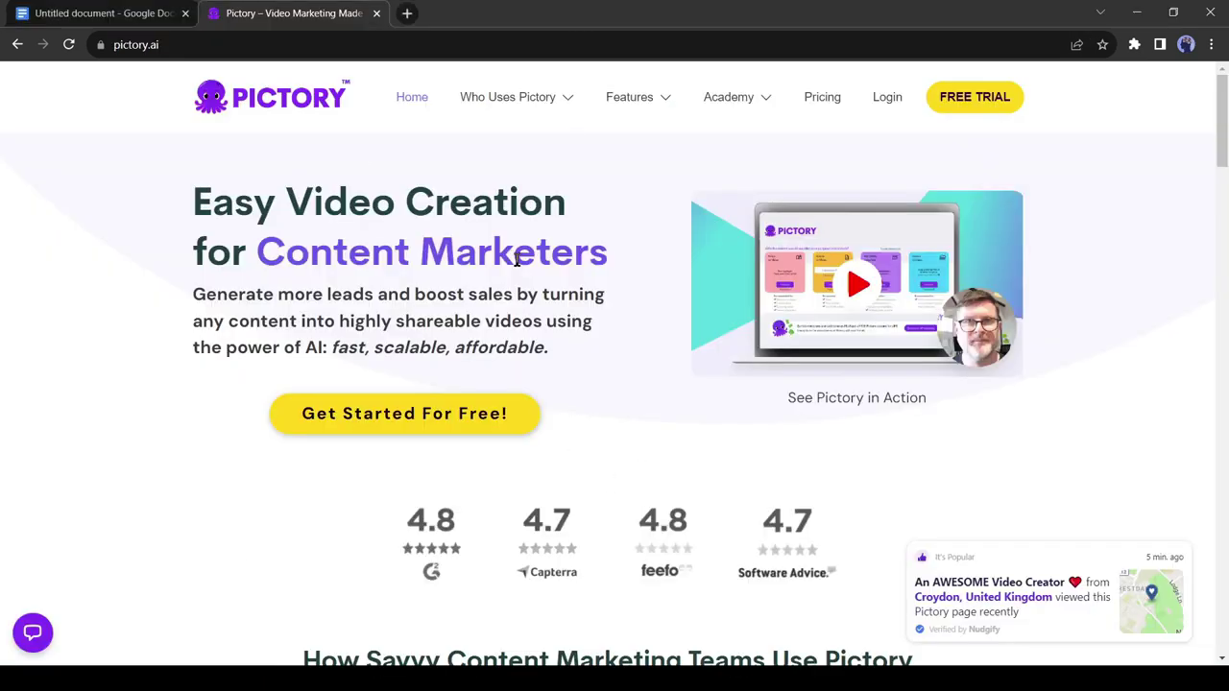
Start the Pictory free trial sign-up and dismiss the New Updates announcement.
scroll(502, 403, "down", 10)
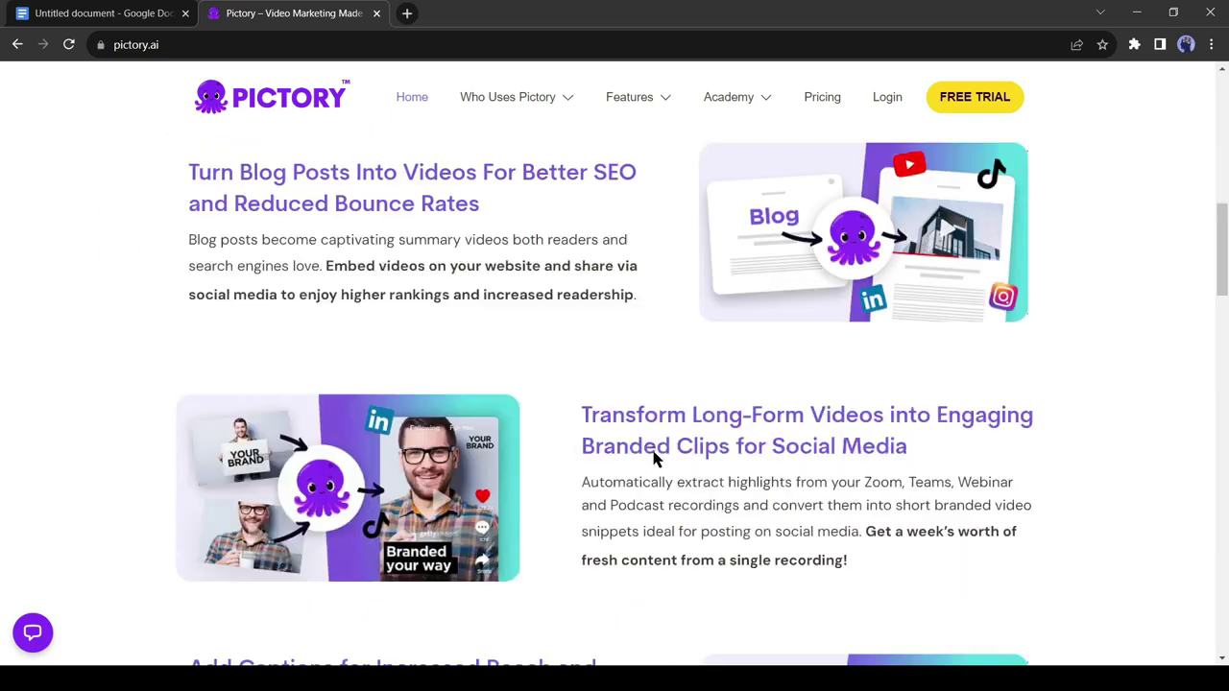
scroll(598, 467, "up", 6)
scroll(677, 422, "up", 3)
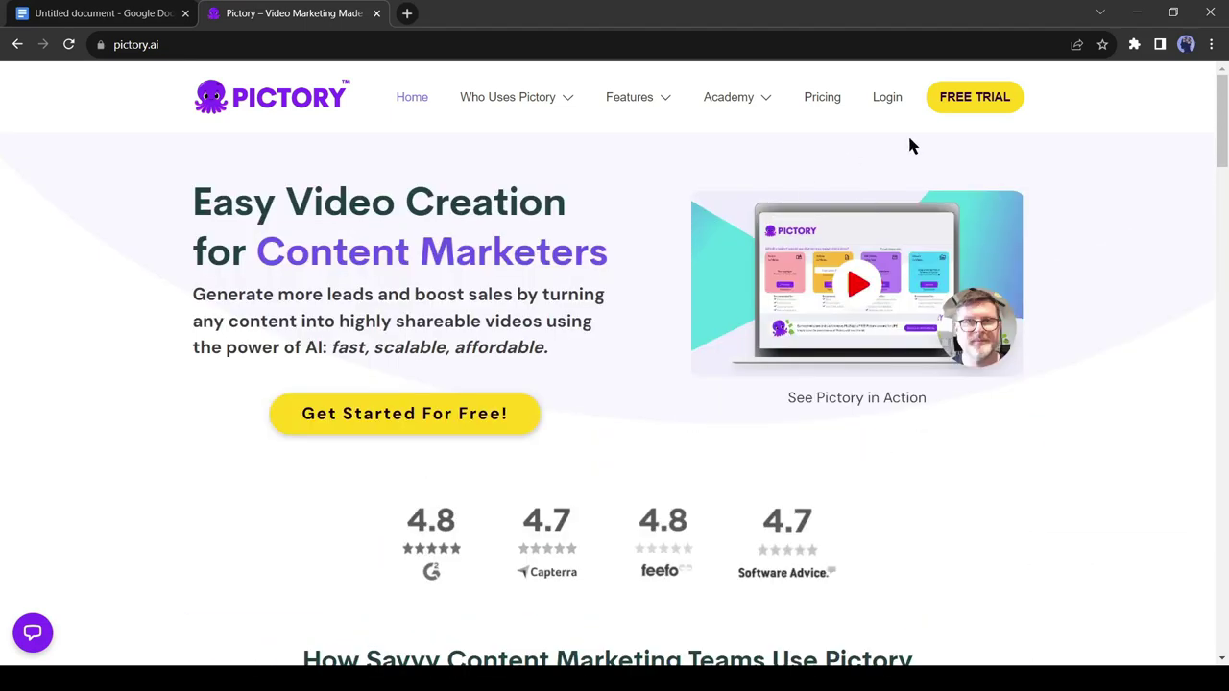
left_click(988, 100)
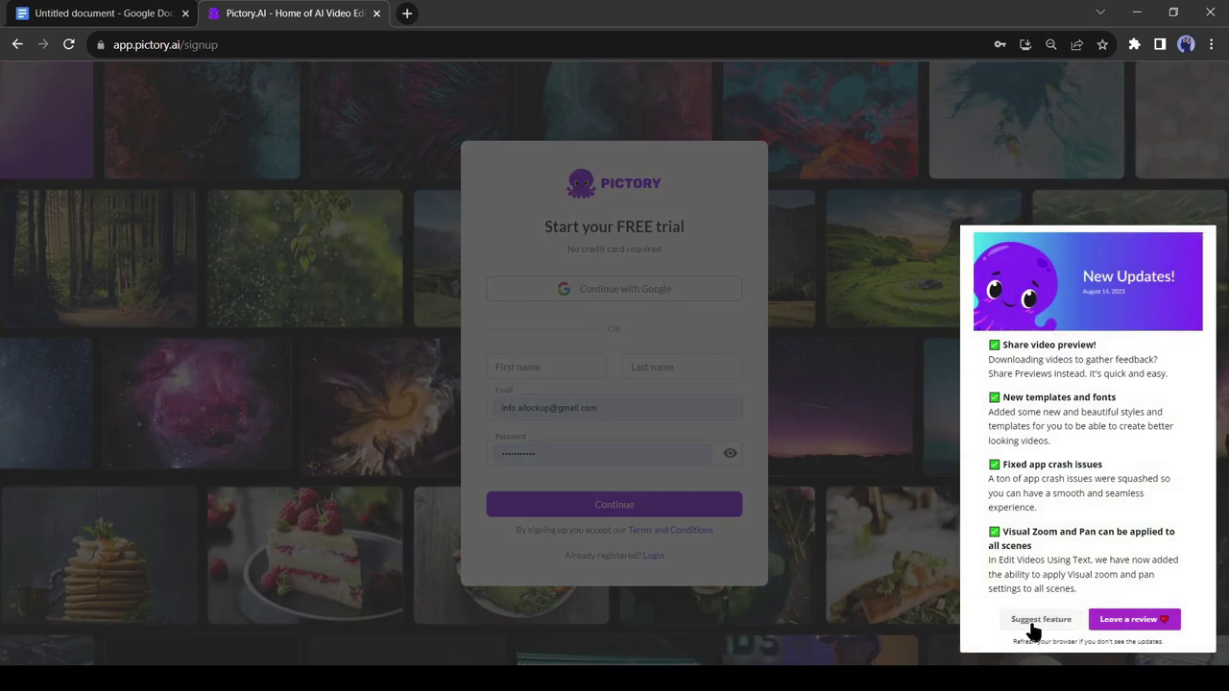
left_click(863, 490)
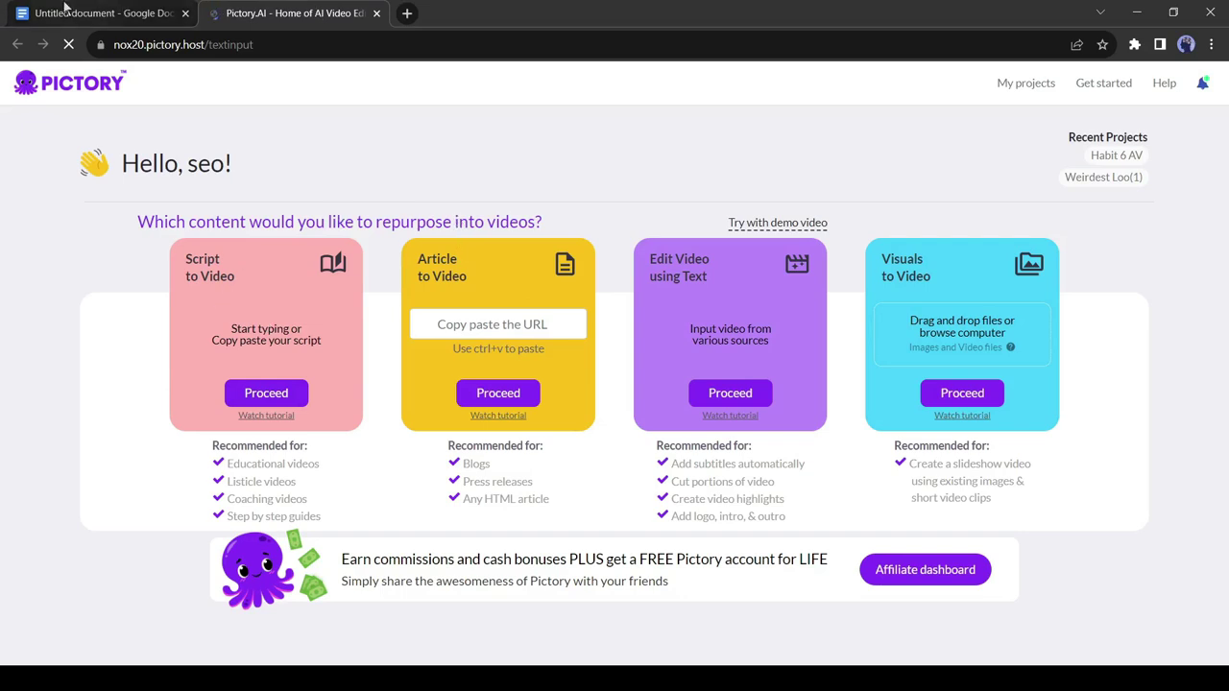
Start a Script to Video project and paste in the whole Europe script copied from Google Docs.
left_click(280, 388)
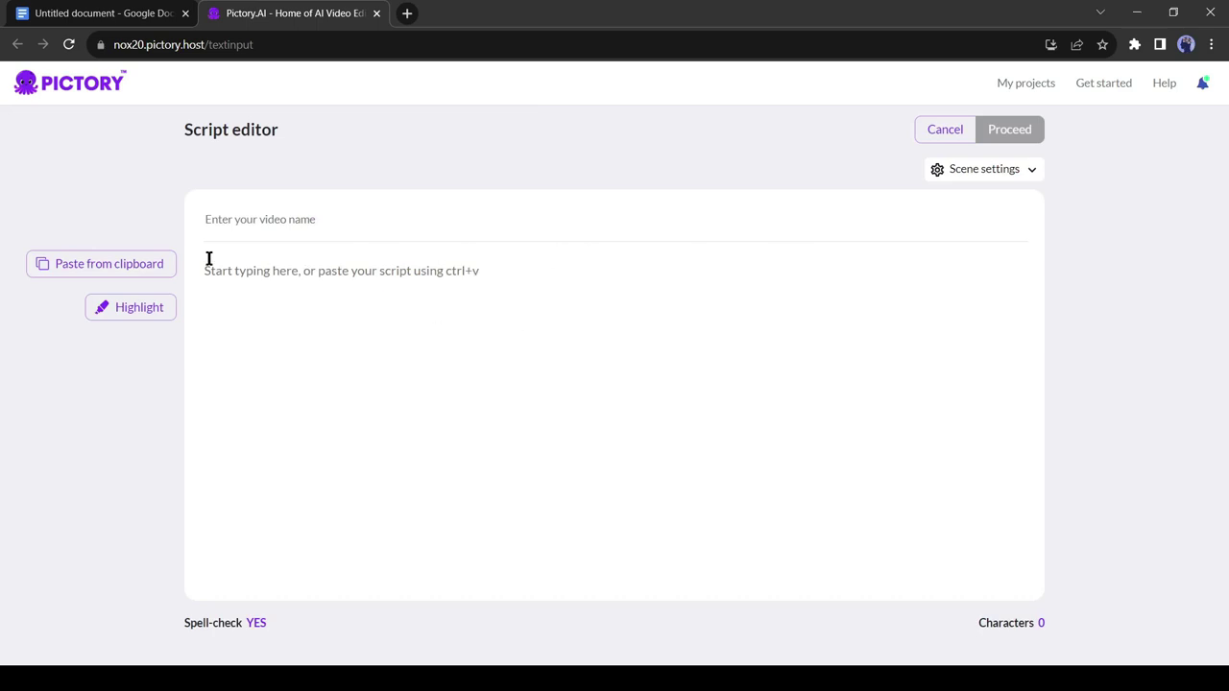
key("ctrl+Tab")
key("ctrl+a")
scroll(437, 432, "up", 15)
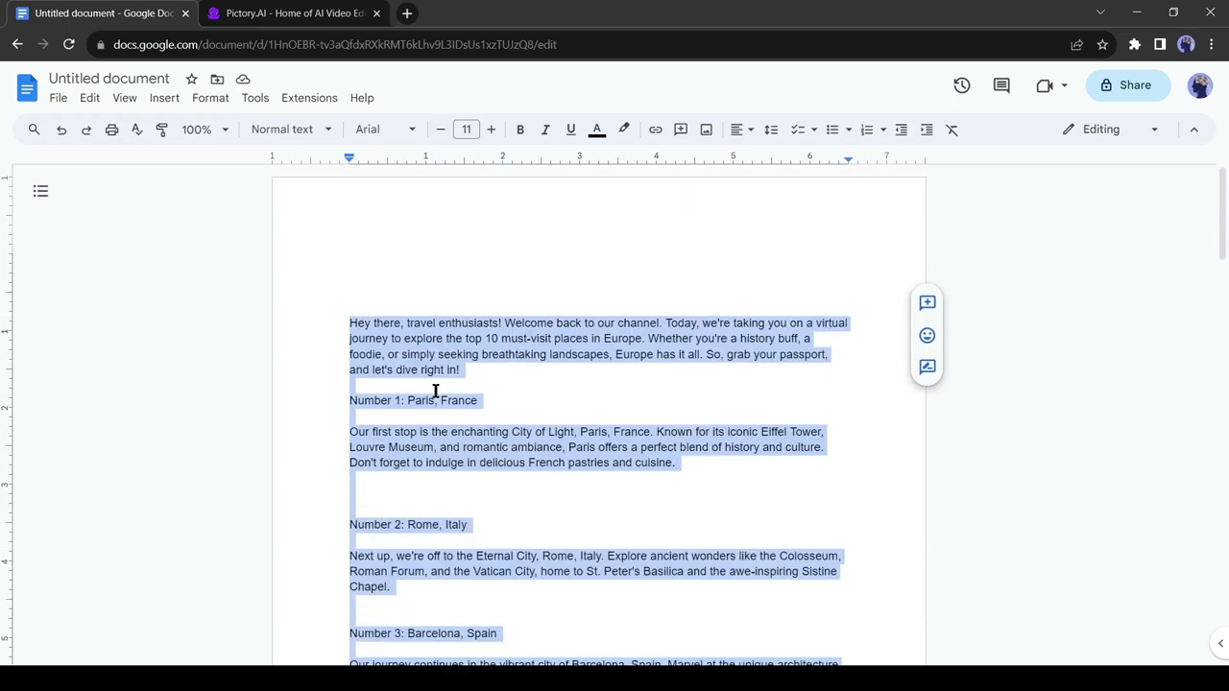
right_click(415, 248)
left_click(493, 288)
key("ctrl+Tab")
left_click(143, 265)
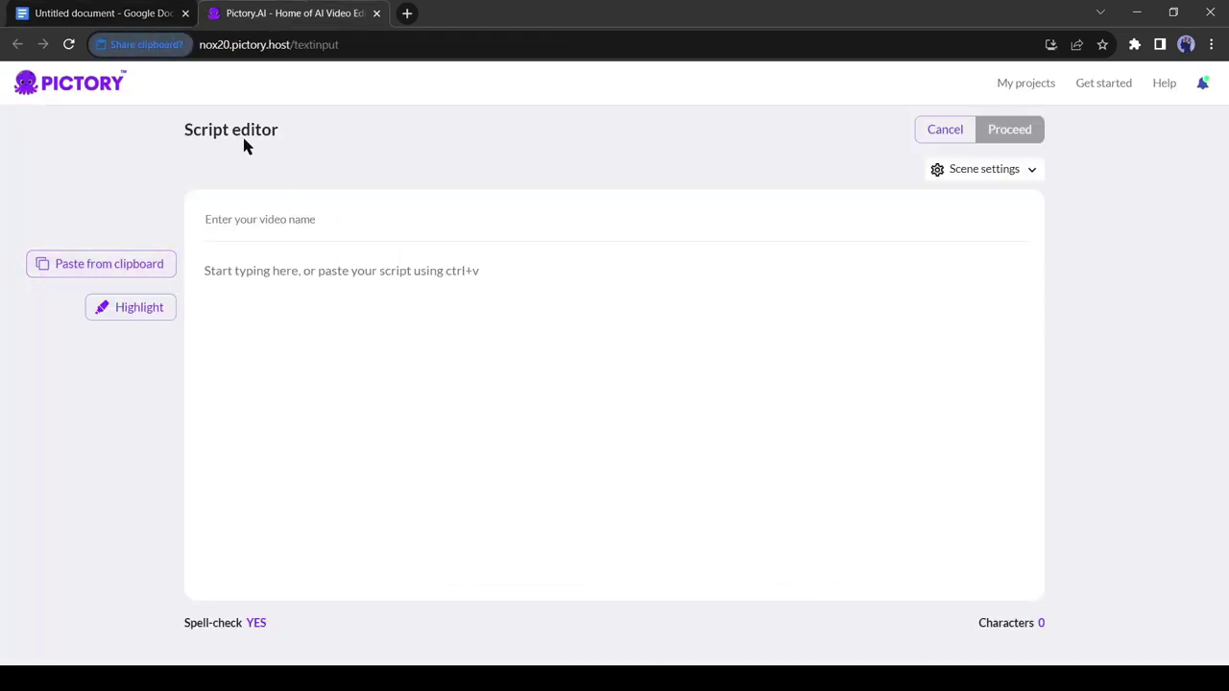
scroll(740, 386, "down", 4)
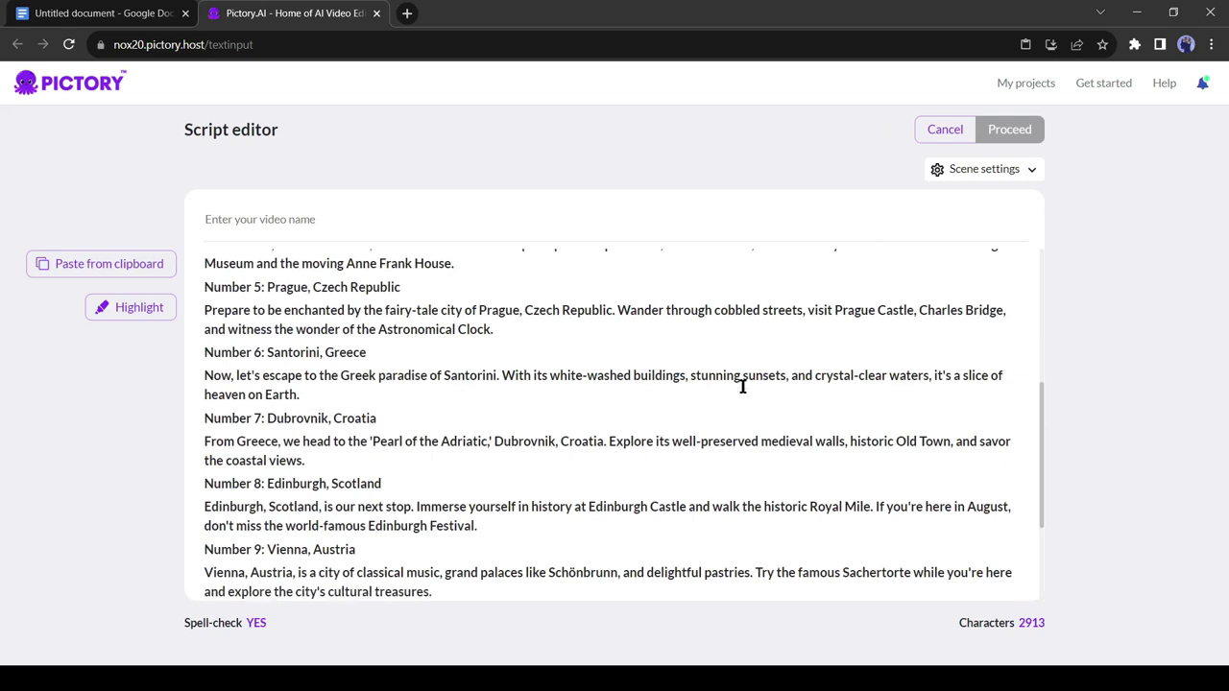
scroll(531, 461, "down", 2)
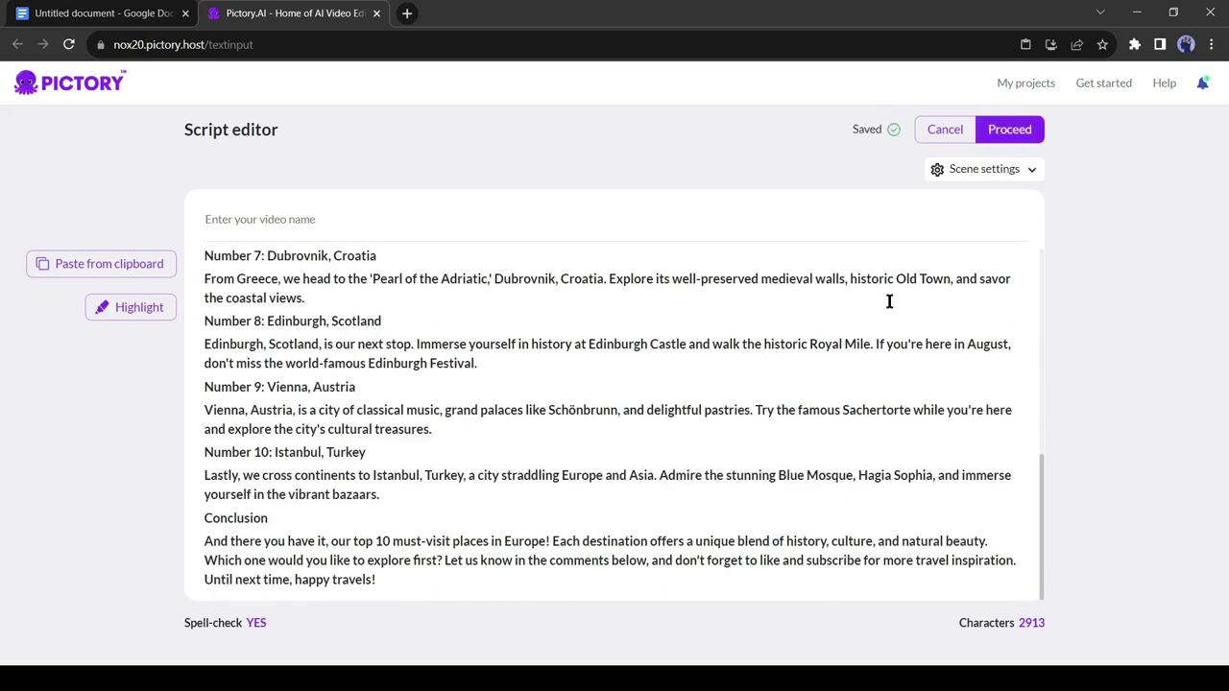
Continue to the templates and generate the storyboard in the 16:9 widescreen format.
left_click(1010, 130)
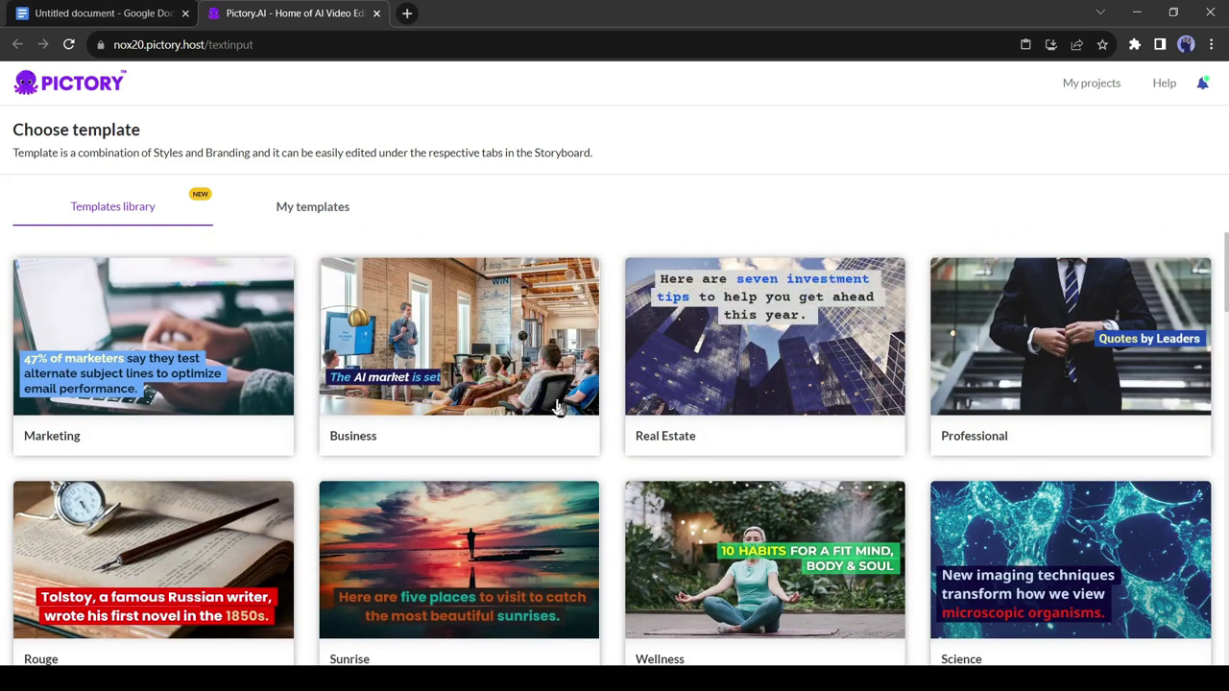
scroll(557, 408, "down", 2)
scroll(461, 422, "down", 2)
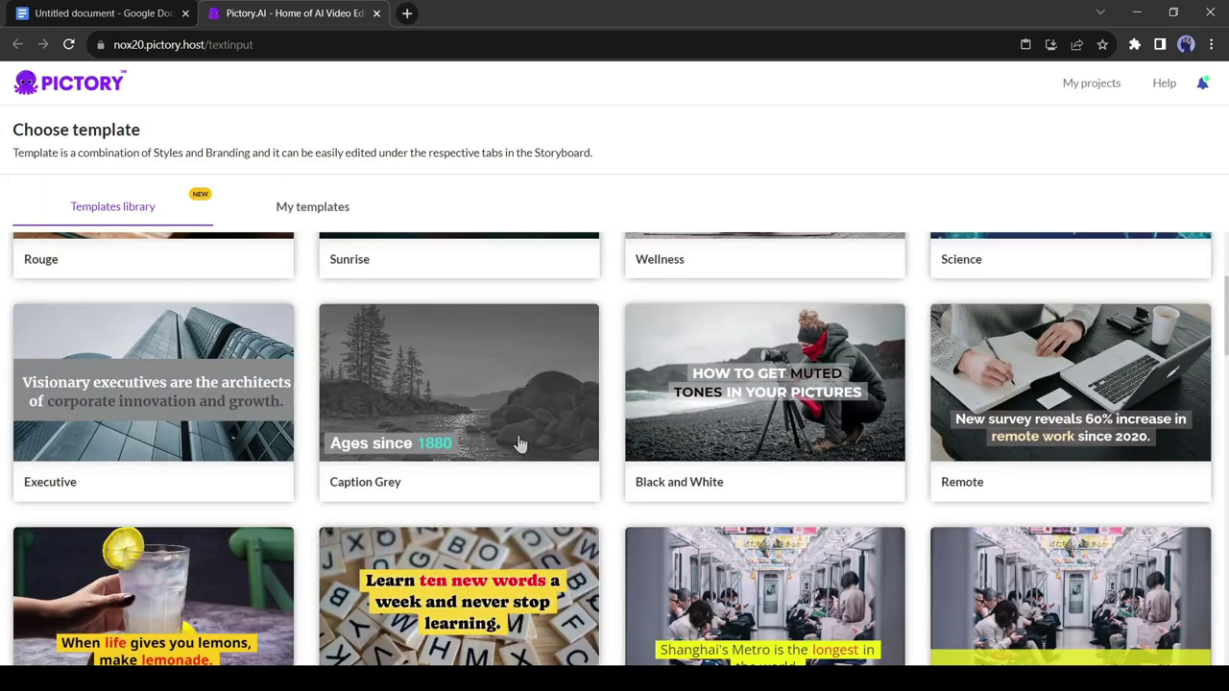
scroll(518, 444, "down", 1)
scroll(518, 441, "down", 4)
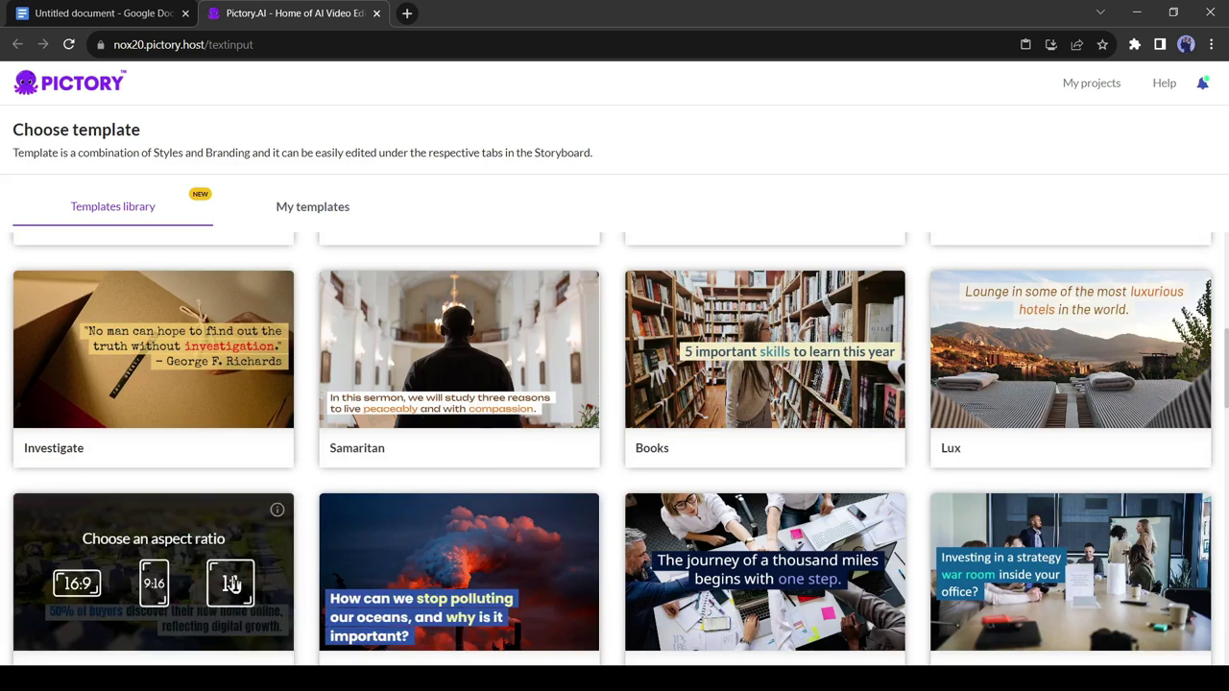
mouse_move(154, 572)
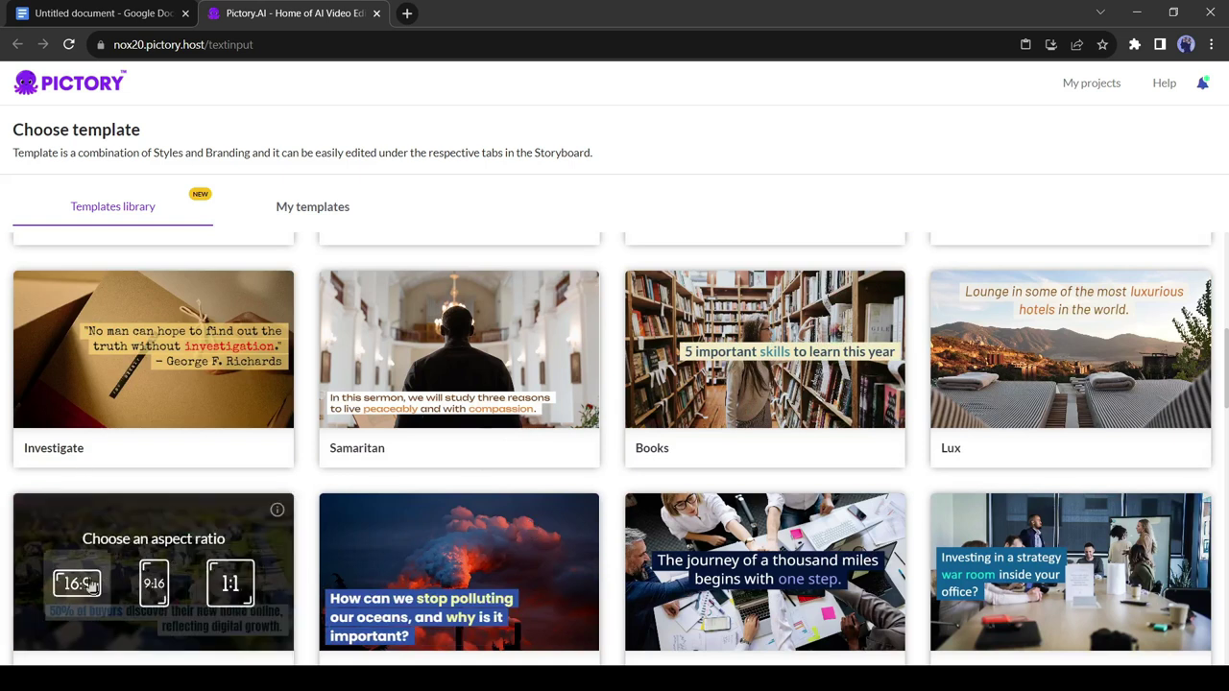
left_click(75, 587)
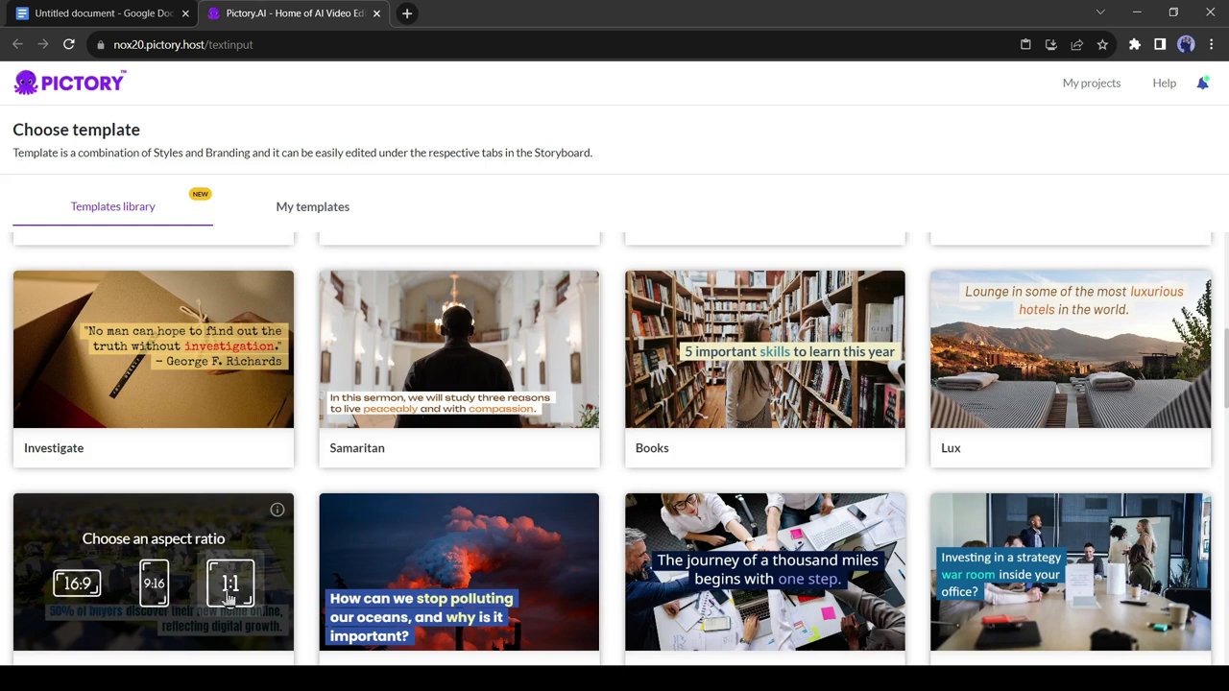
left_click(82, 588)
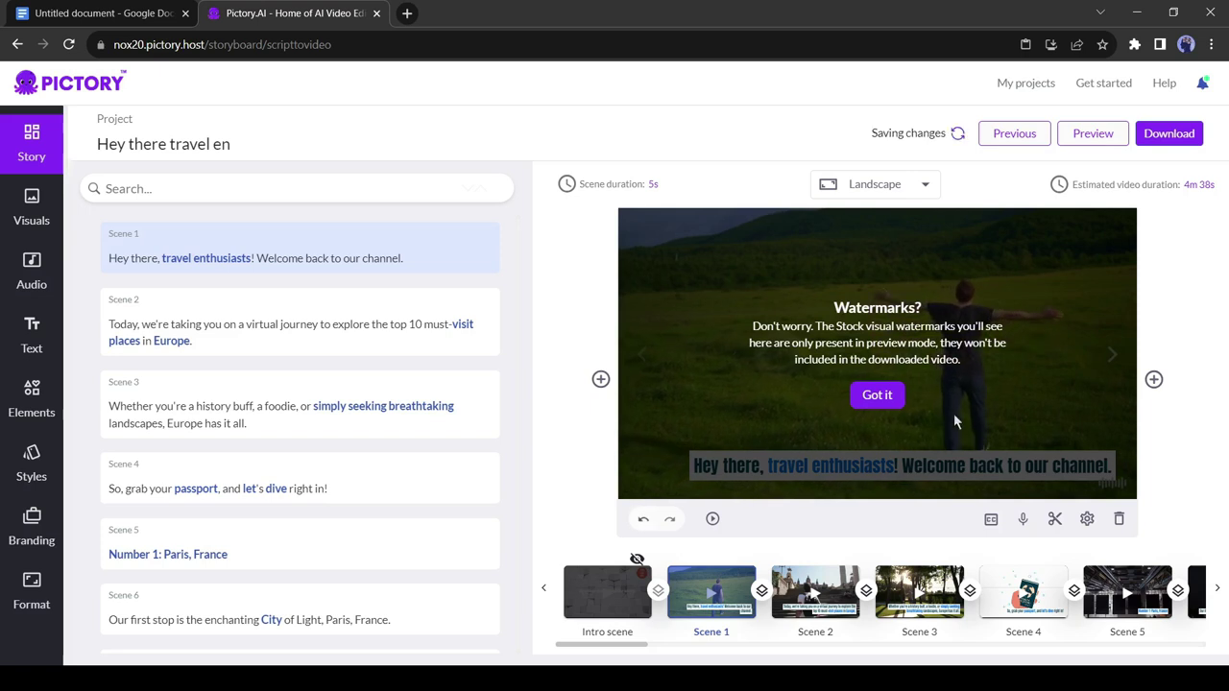
Dismiss the watermark notice and preview Scene 7, the Eiffel Tower clip.
left_click(877, 399)
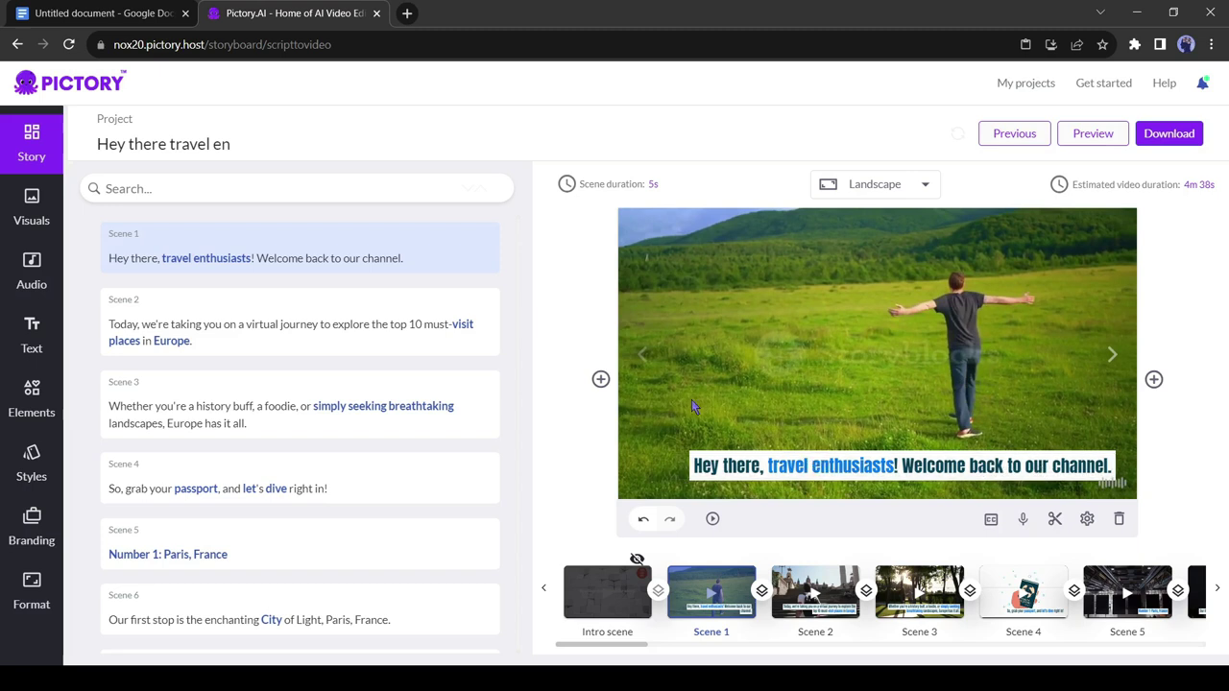
scroll(343, 377, "down", 3)
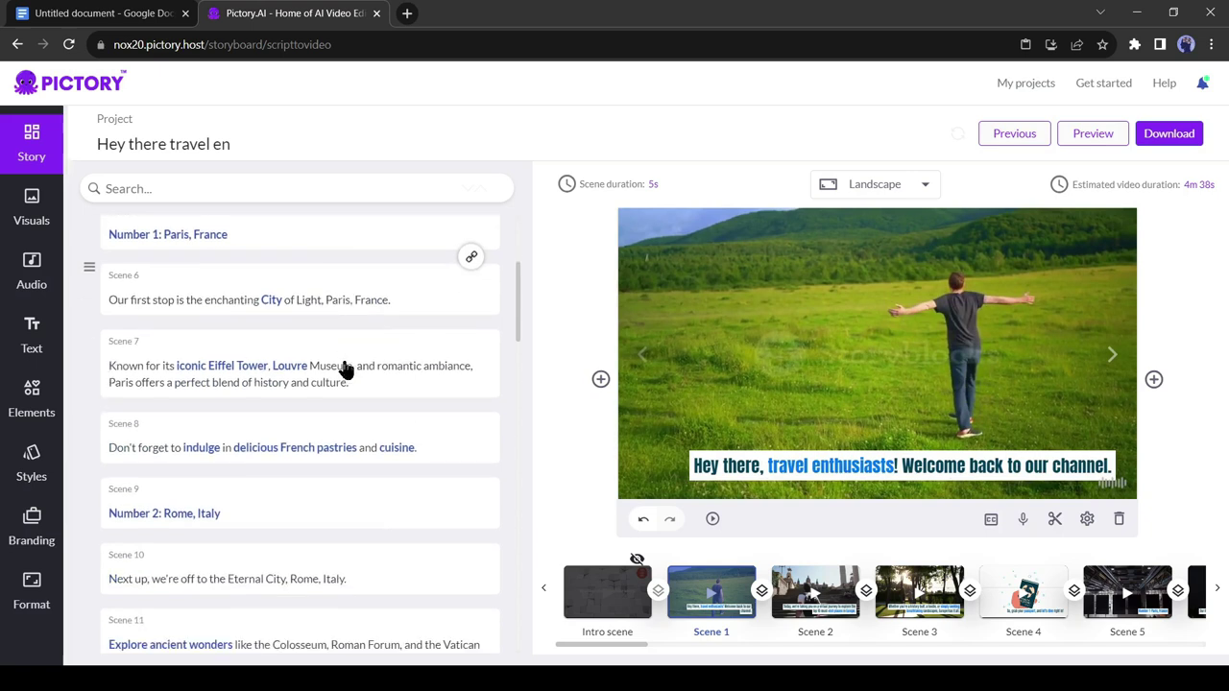
left_click(387, 384)
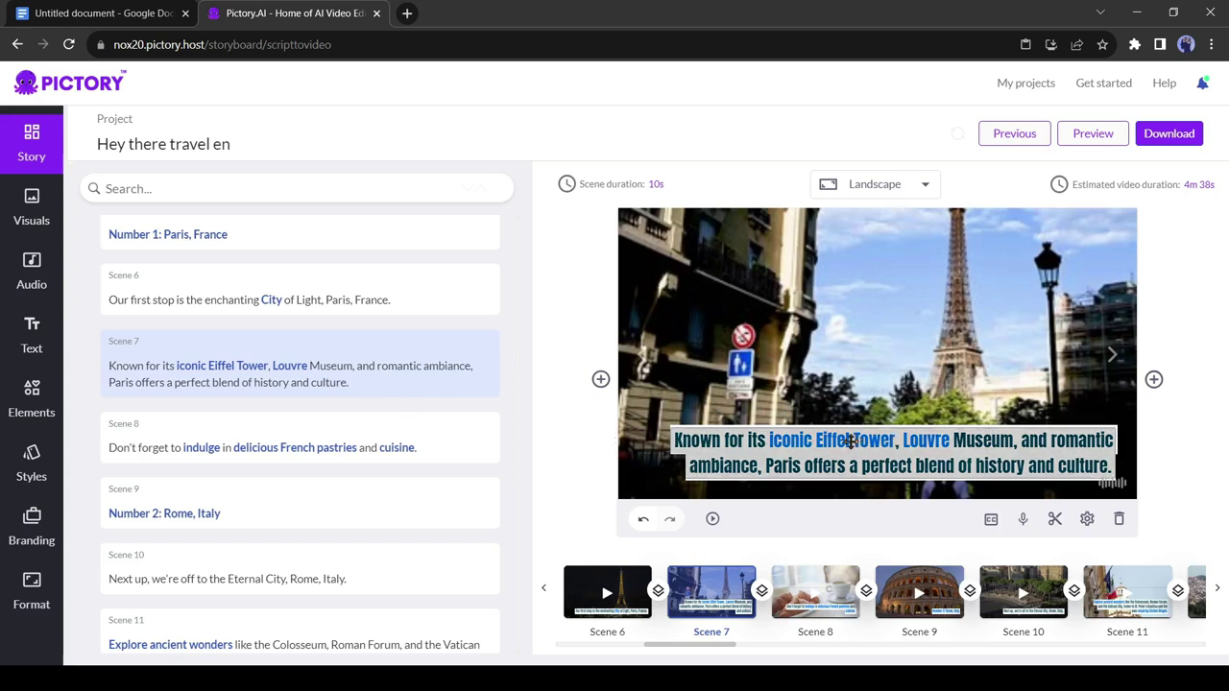
Narrow Scene 1's caption box and set its font size to 25.
scroll(351, 343, "up", 4)
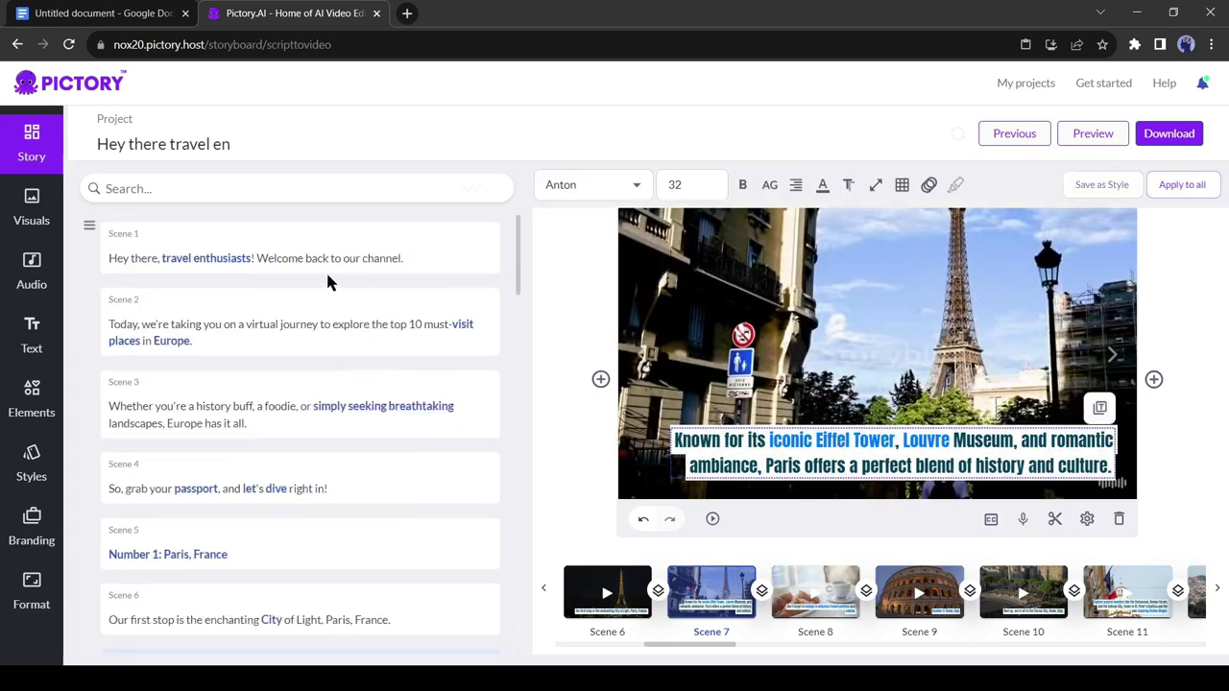
left_click(360, 263)
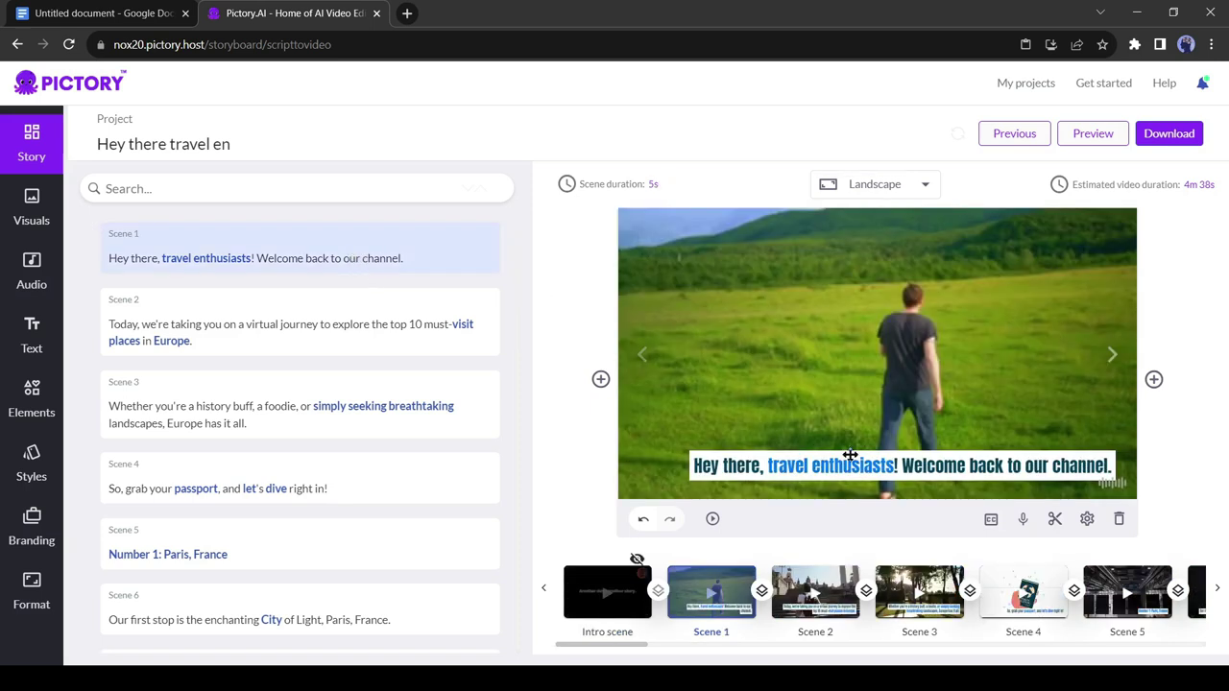
left_click(872, 465)
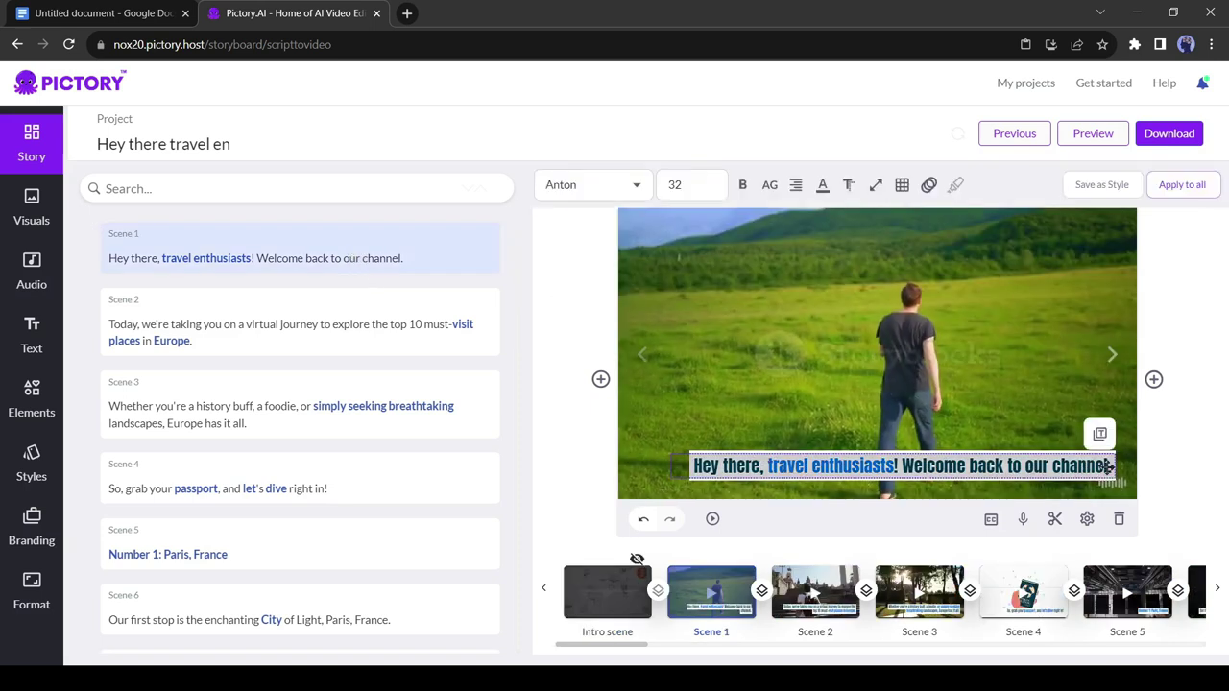
left_click_drag(692, 466, 722, 465)
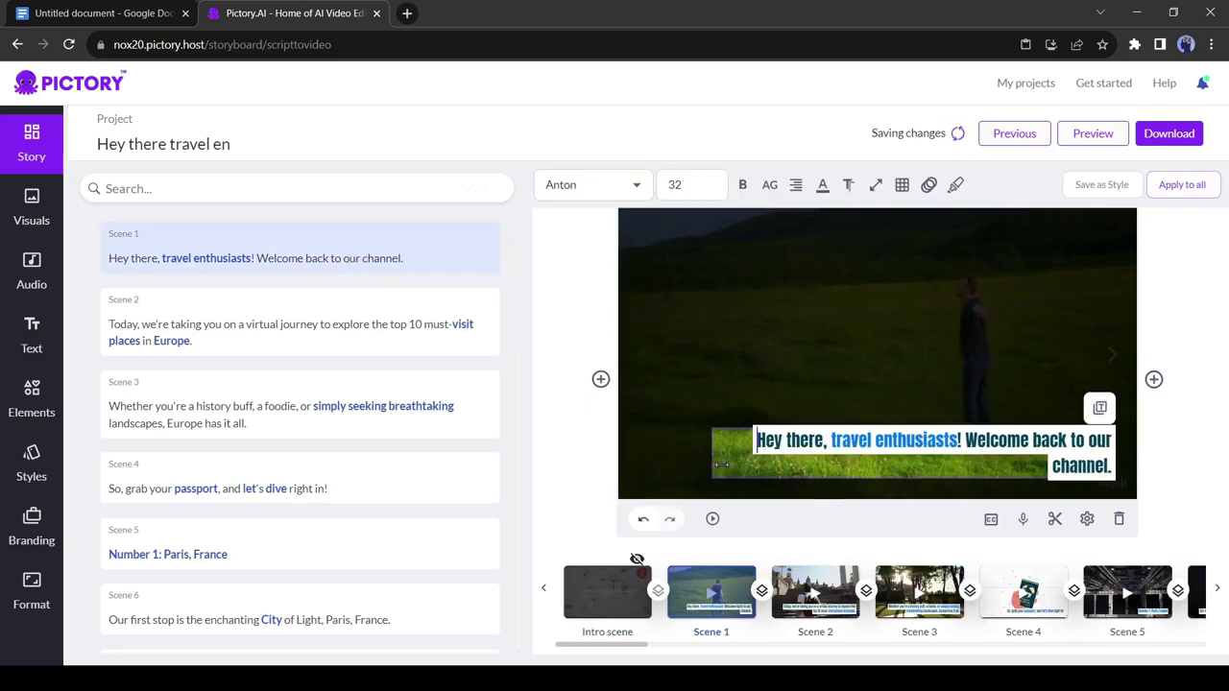
left_click(708, 190)
type("25")
key("Return")
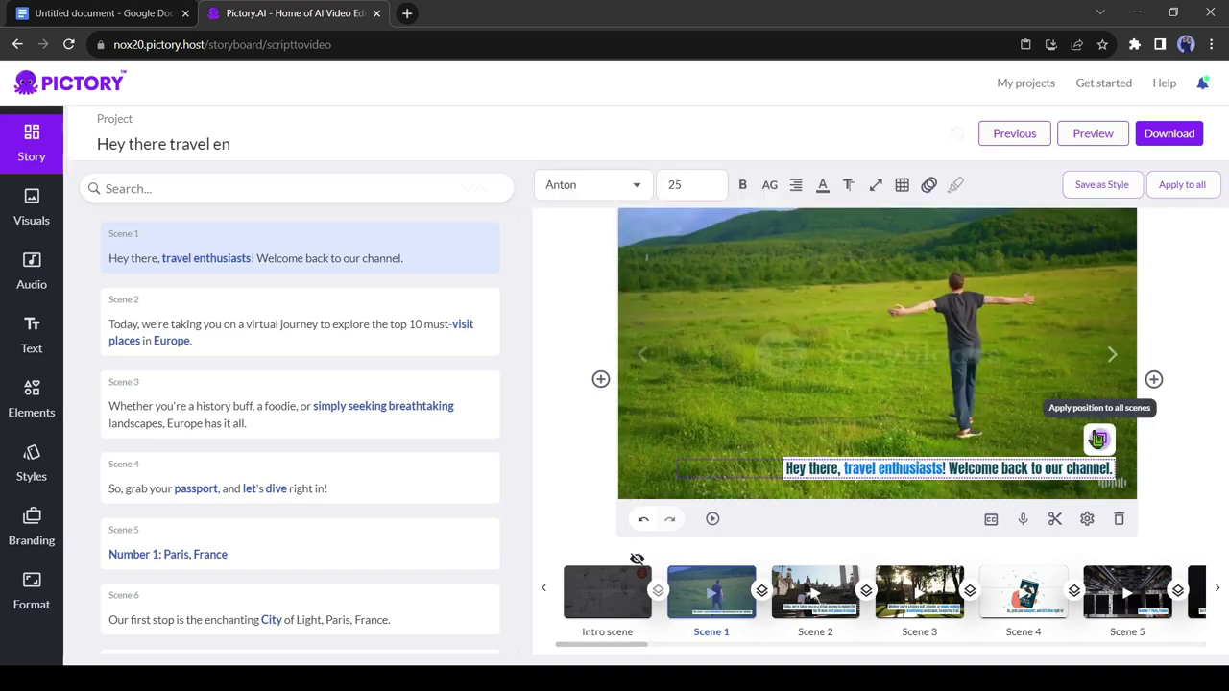
left_click(335, 263)
Hide the caption text in all scenes and bring up Scene 1's stock visuals.
scroll(230, 370, "down", 10)
left_click(288, 251)
scroll(335, 329, "down", 2)
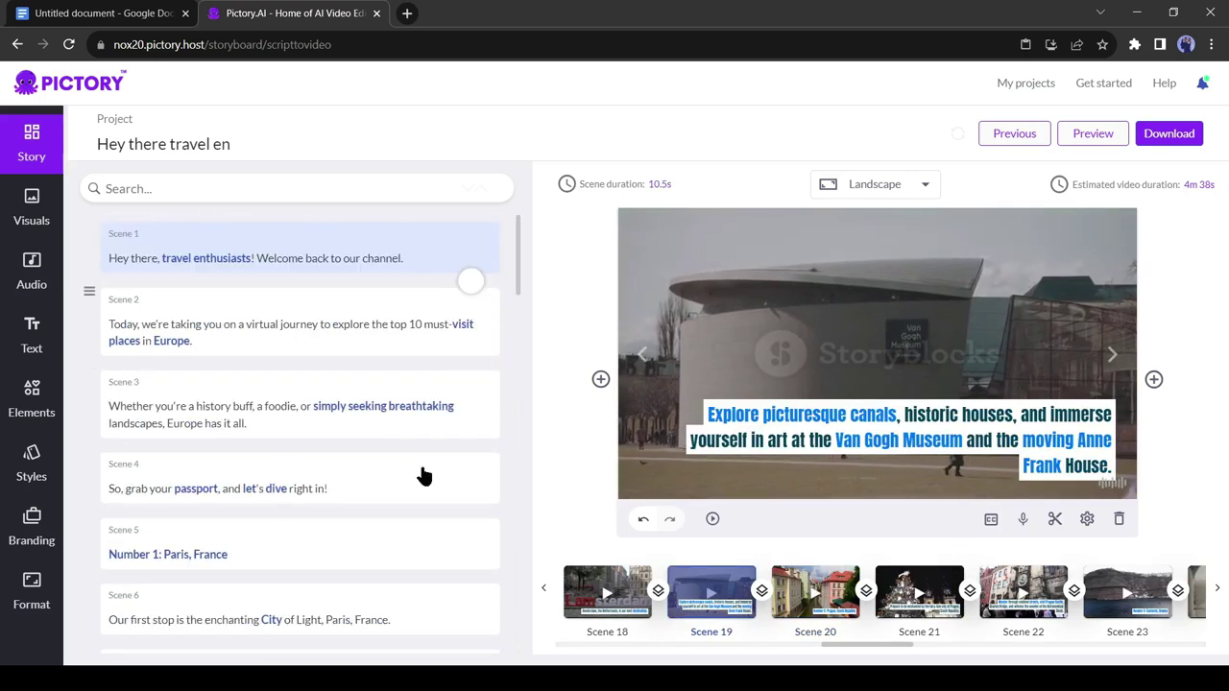
left_click(991, 518)
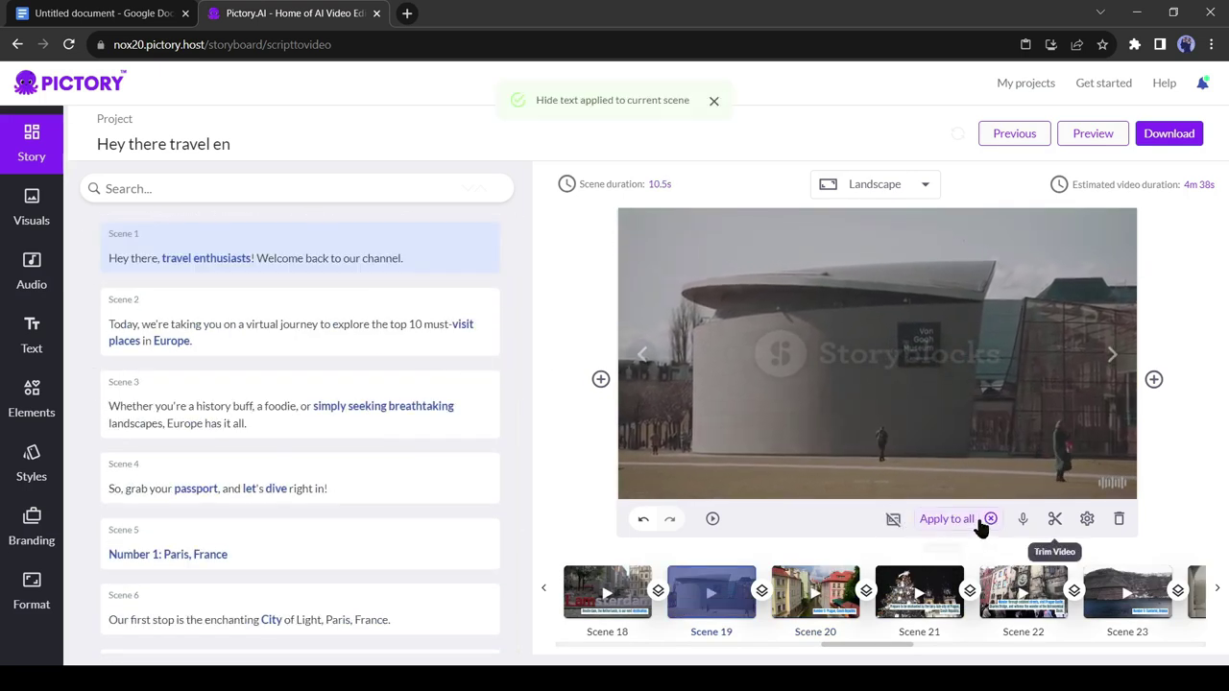
left_click(949, 519)
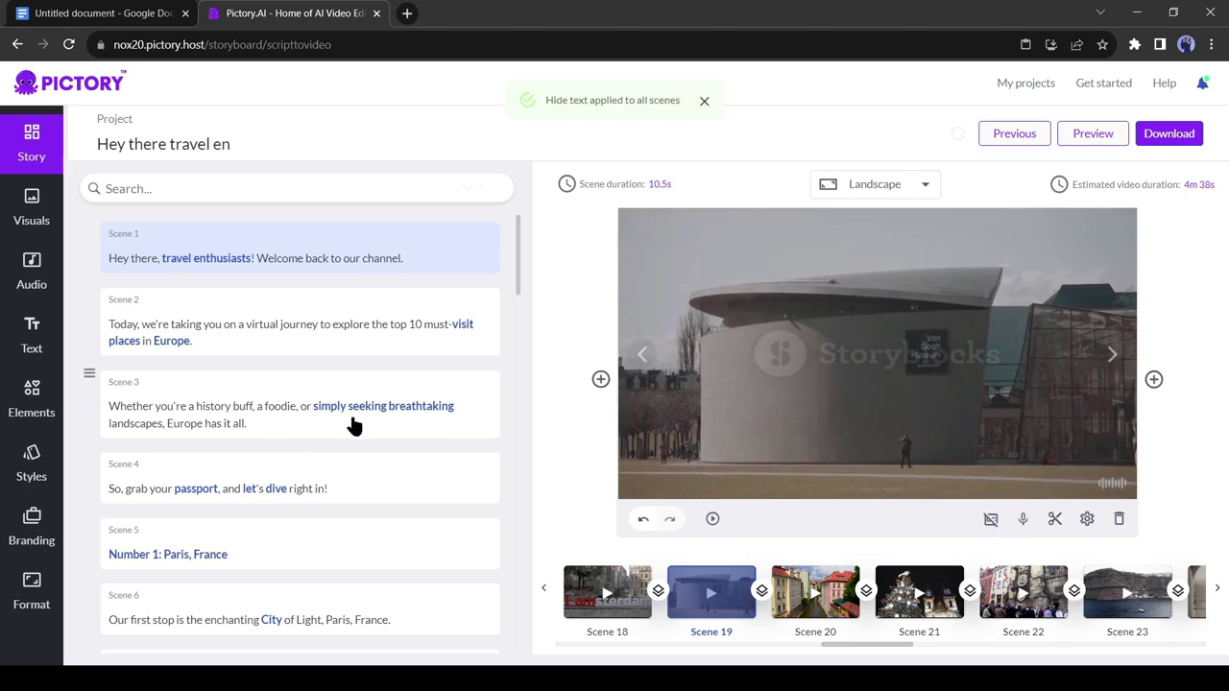
left_click(277, 240)
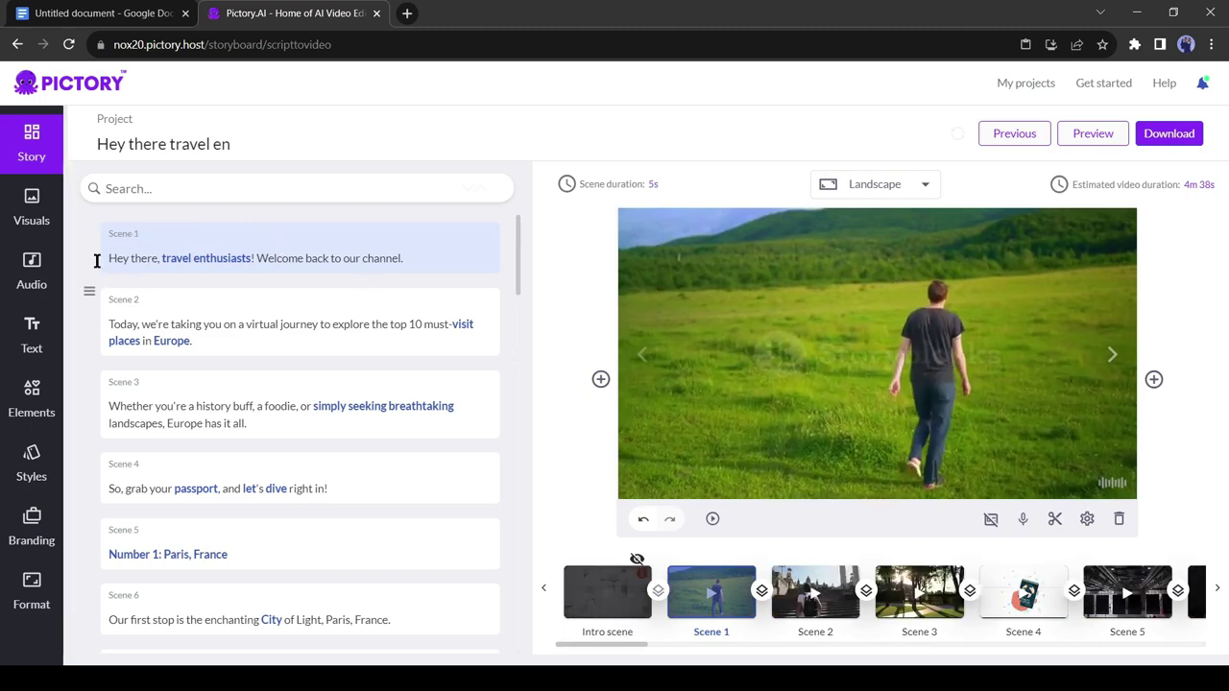
left_click(32, 207)
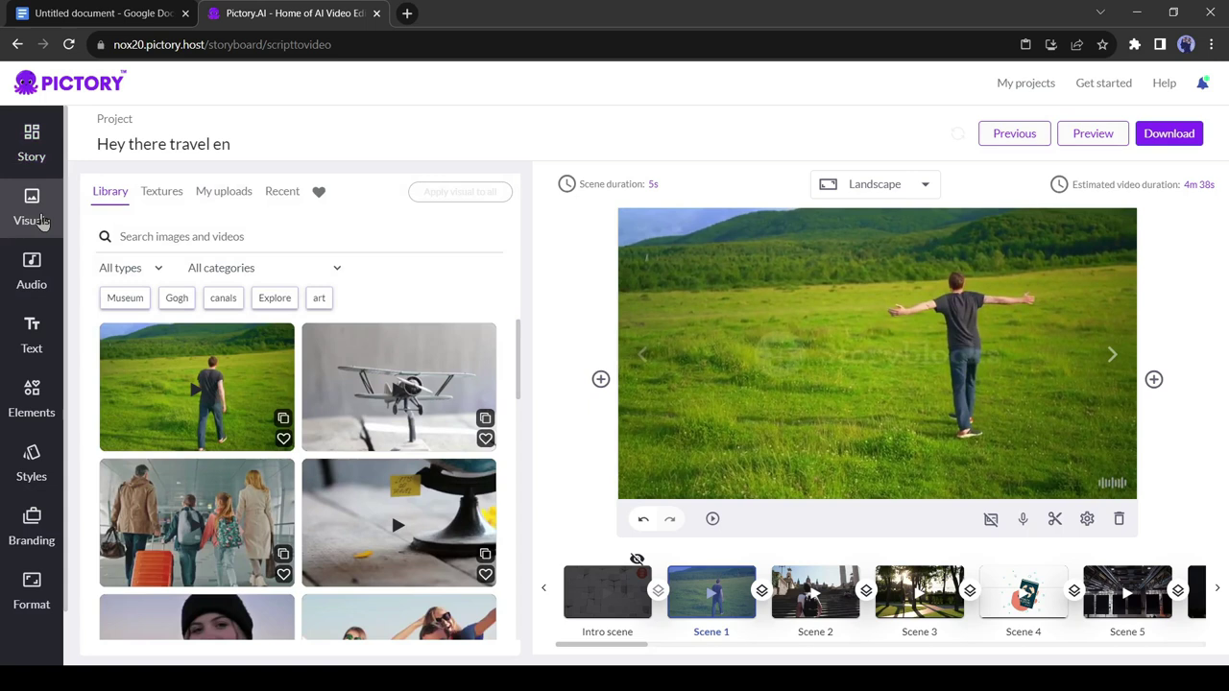
Swap Scene 1's footage for the hikers-in-a-green-meadow clip and return to the Story list.
scroll(271, 432, "down", 3)
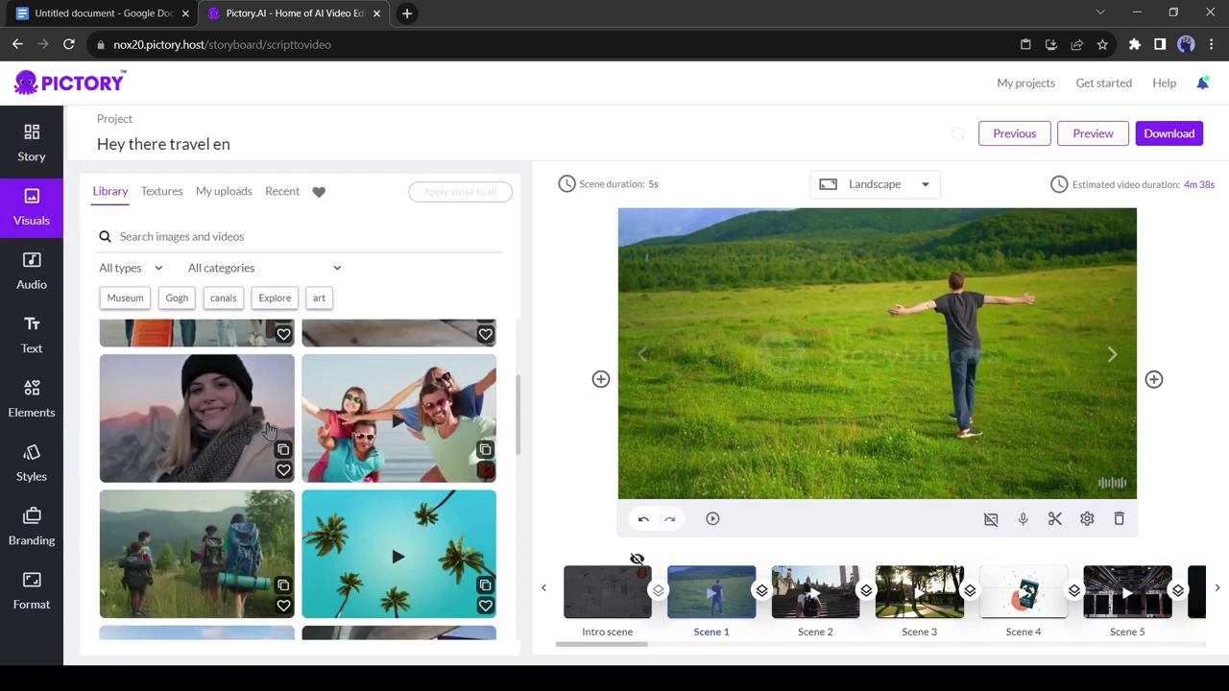
scroll(271, 432, "down", 2)
scroll(182, 402, "up", 1)
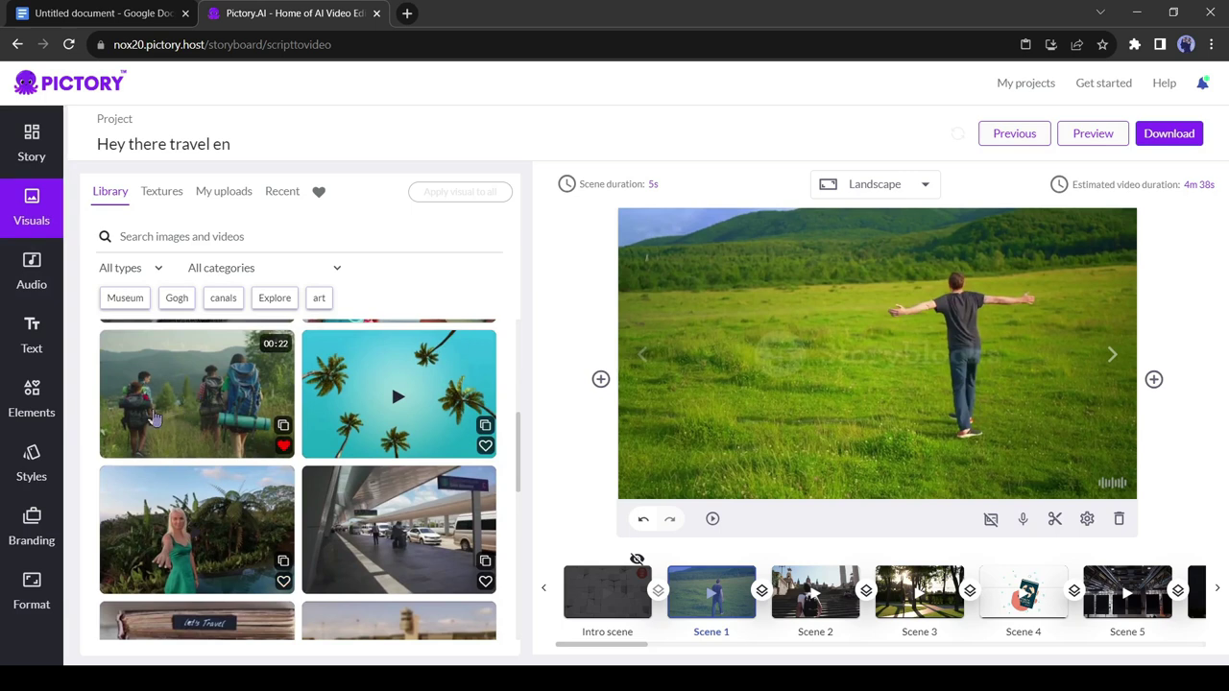
left_click(181, 408)
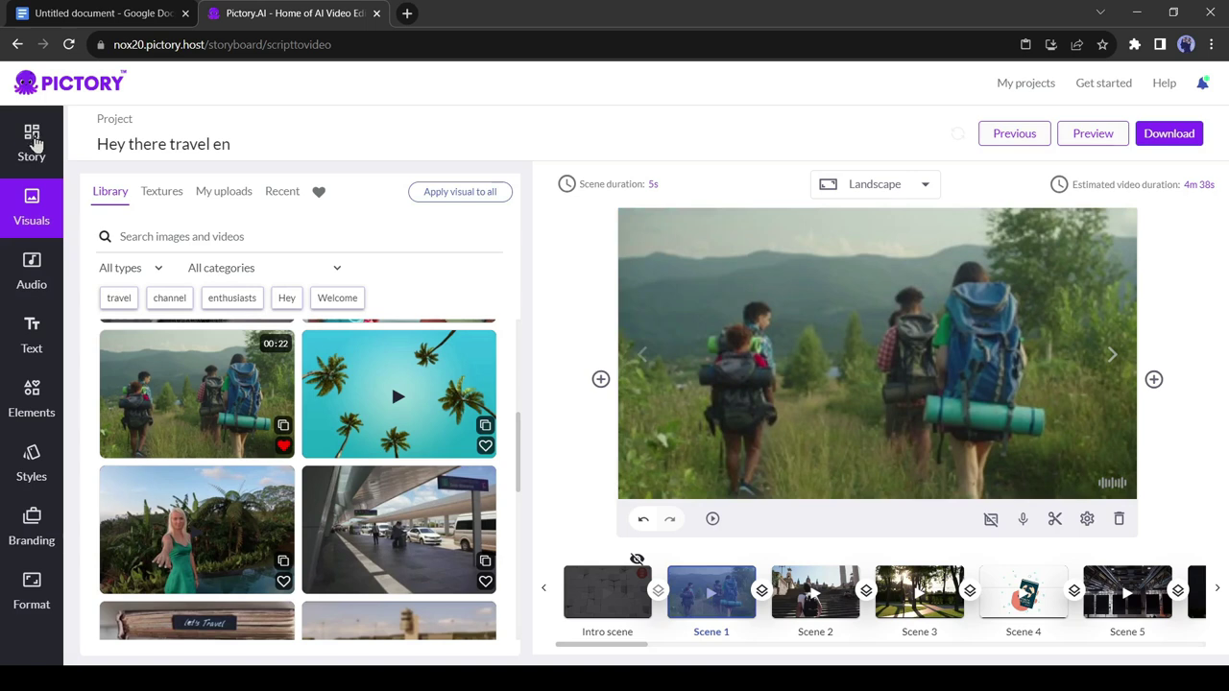
left_click(33, 146)
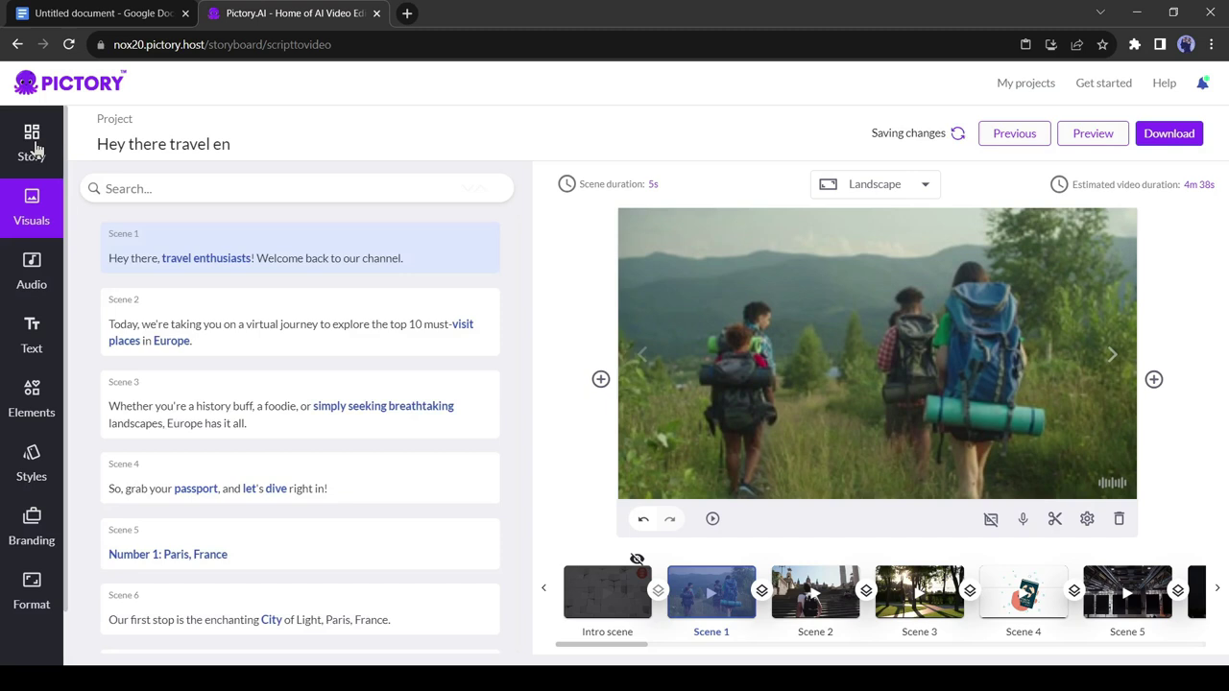
Give Scene 2 the EU Parliament flags clip from the Europe footage.
left_click(341, 326)
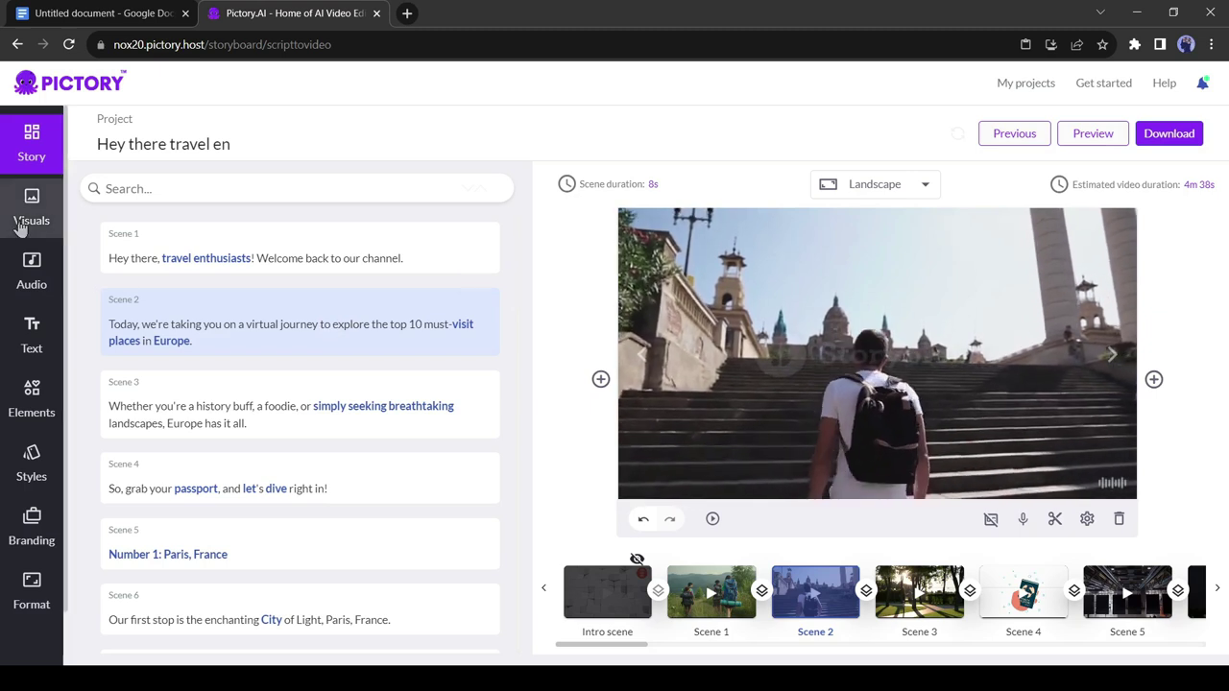
left_click(21, 227)
scroll(190, 574, "down", 1)
scroll(172, 441, "down", 3)
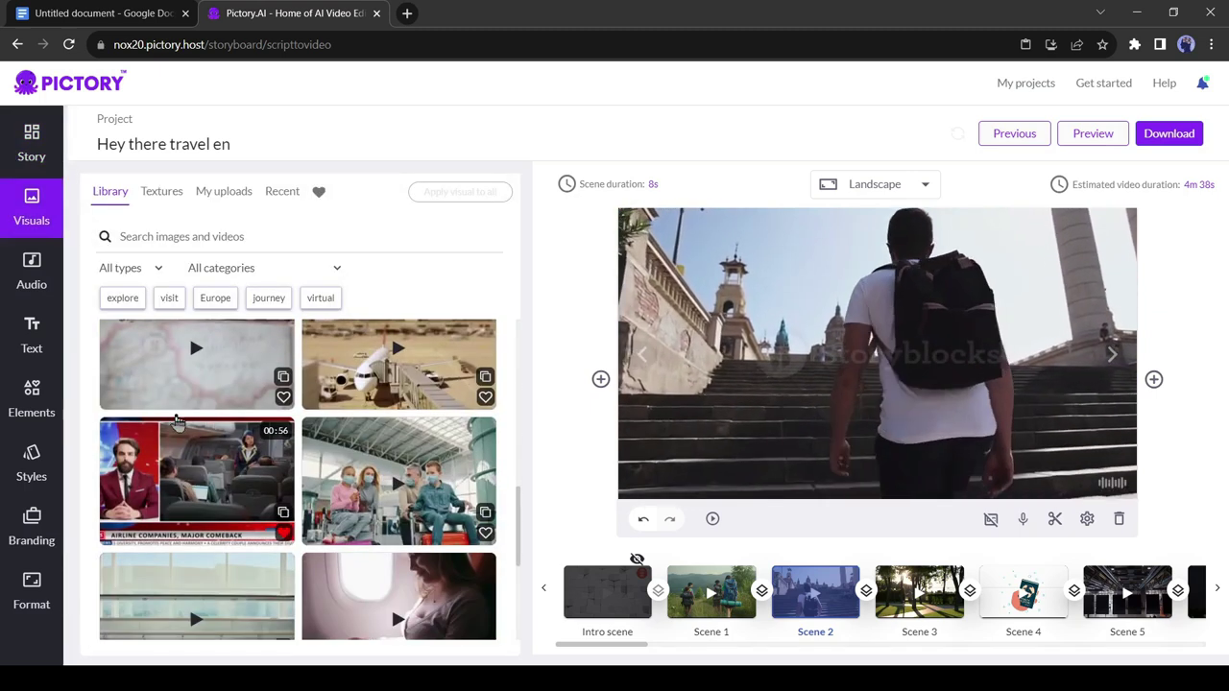
scroll(168, 422, "down", 2)
scroll(165, 425, "down", 2)
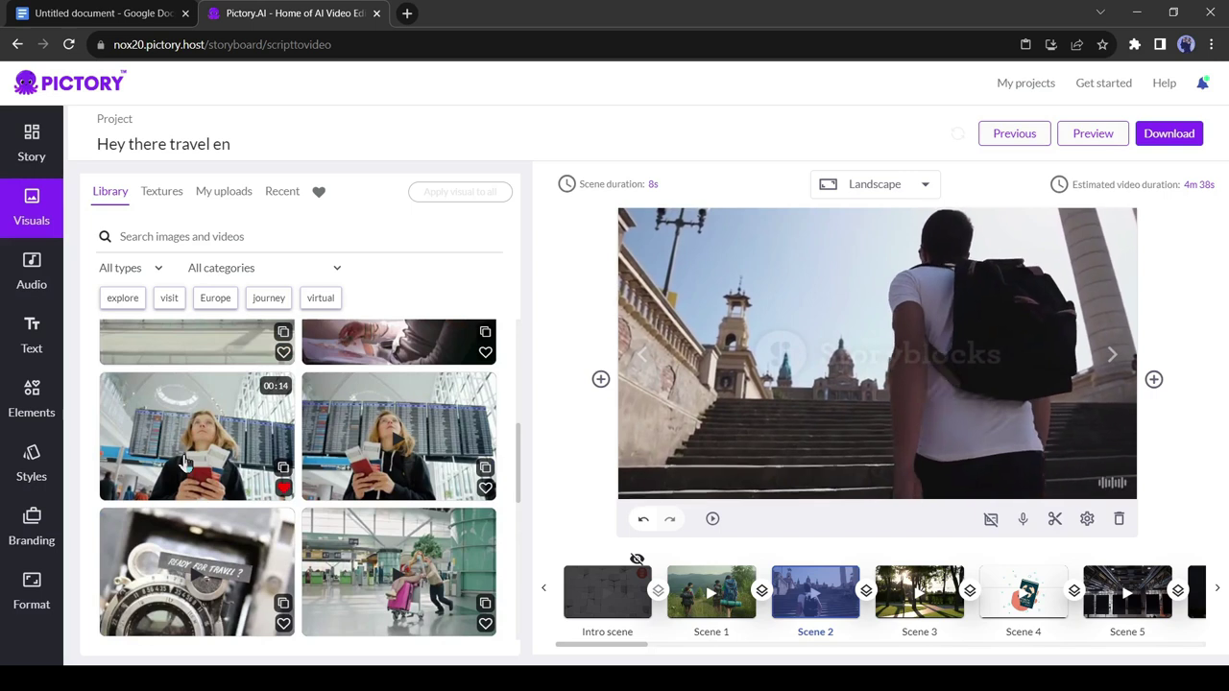
scroll(202, 360, "up", 3)
scroll(188, 367, "up", 2)
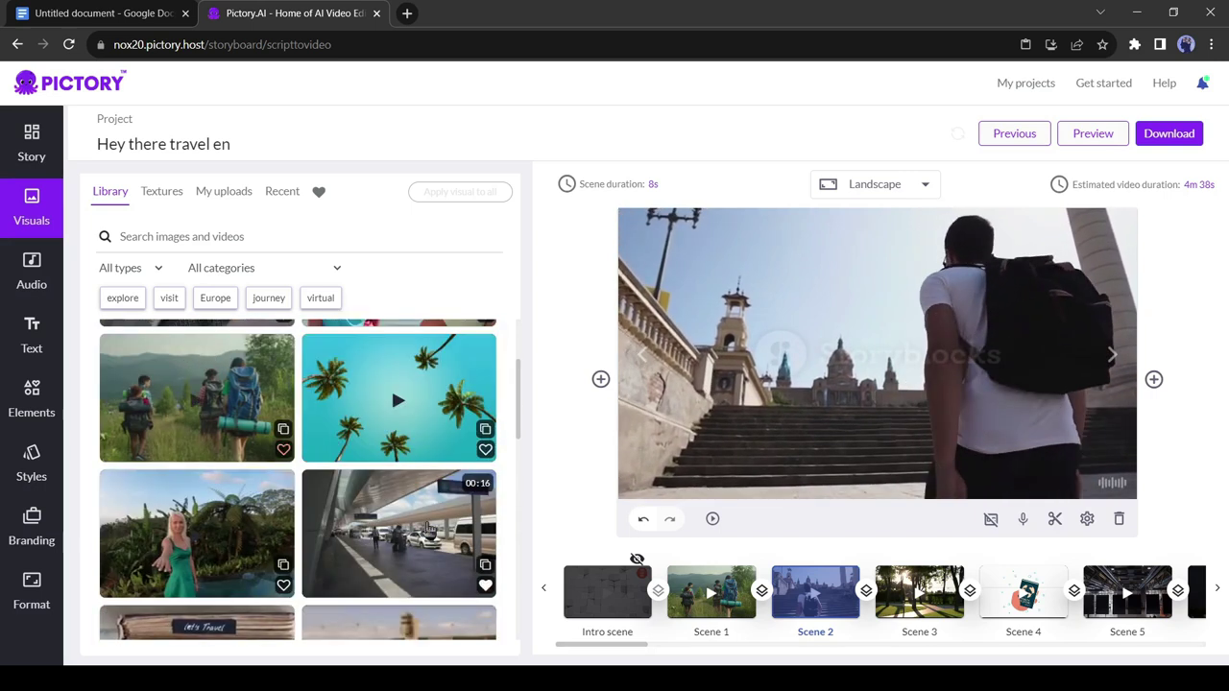
scroll(317, 338, "down", 3)
scroll(317, 338, "down", 2)
left_click(236, 300)
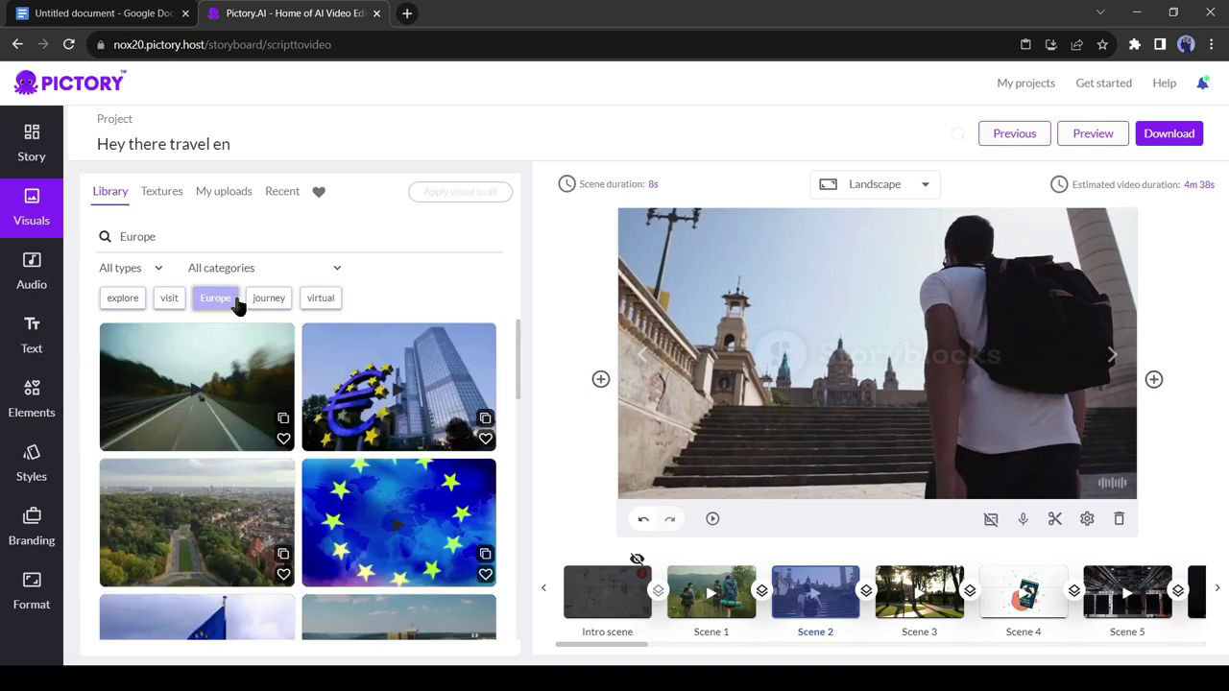
scroll(230, 447, "down", 3)
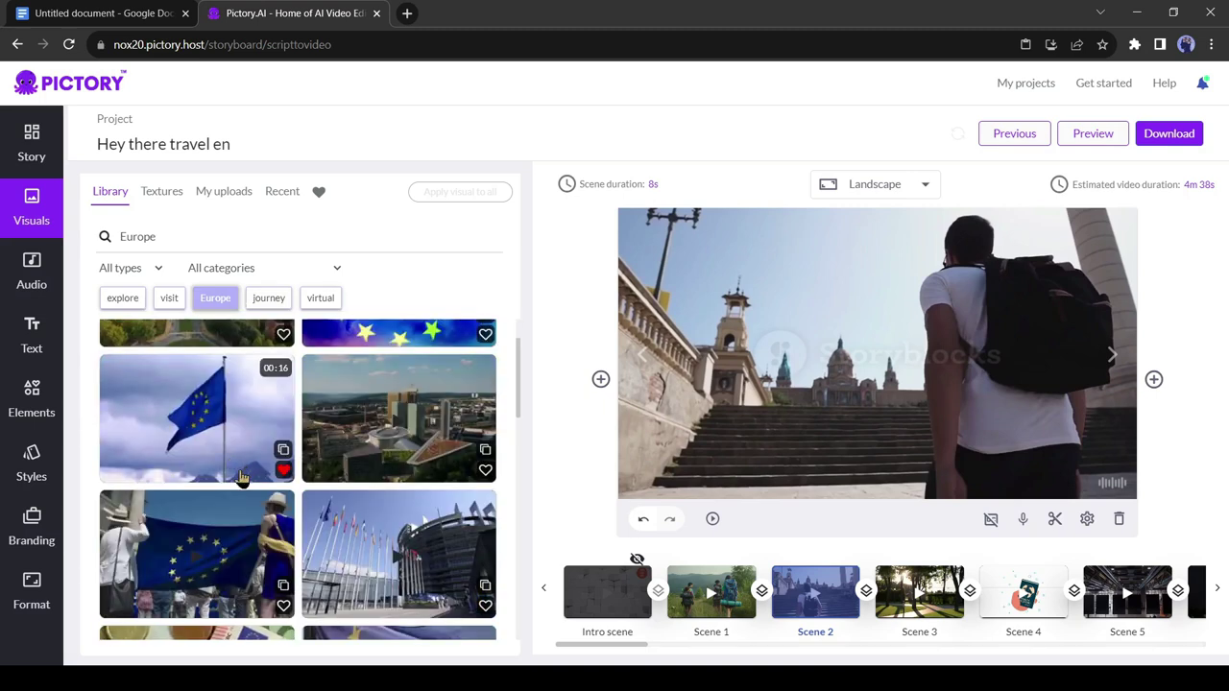
scroll(241, 477, "down", 2)
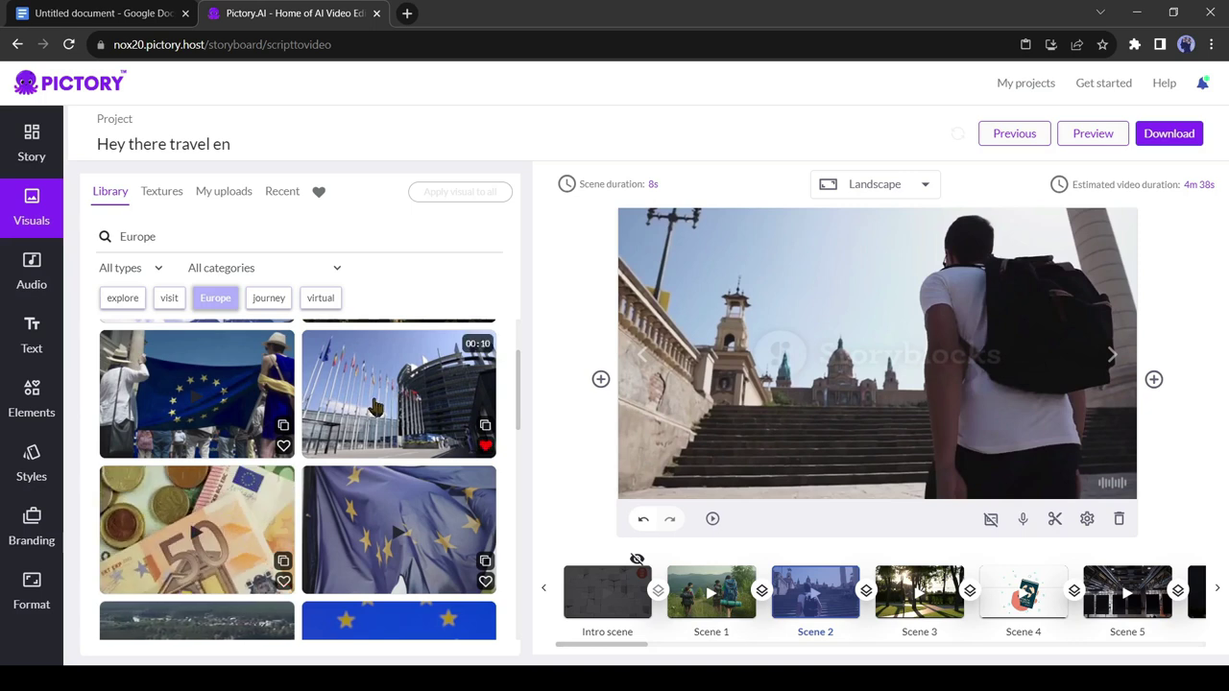
left_click(403, 394)
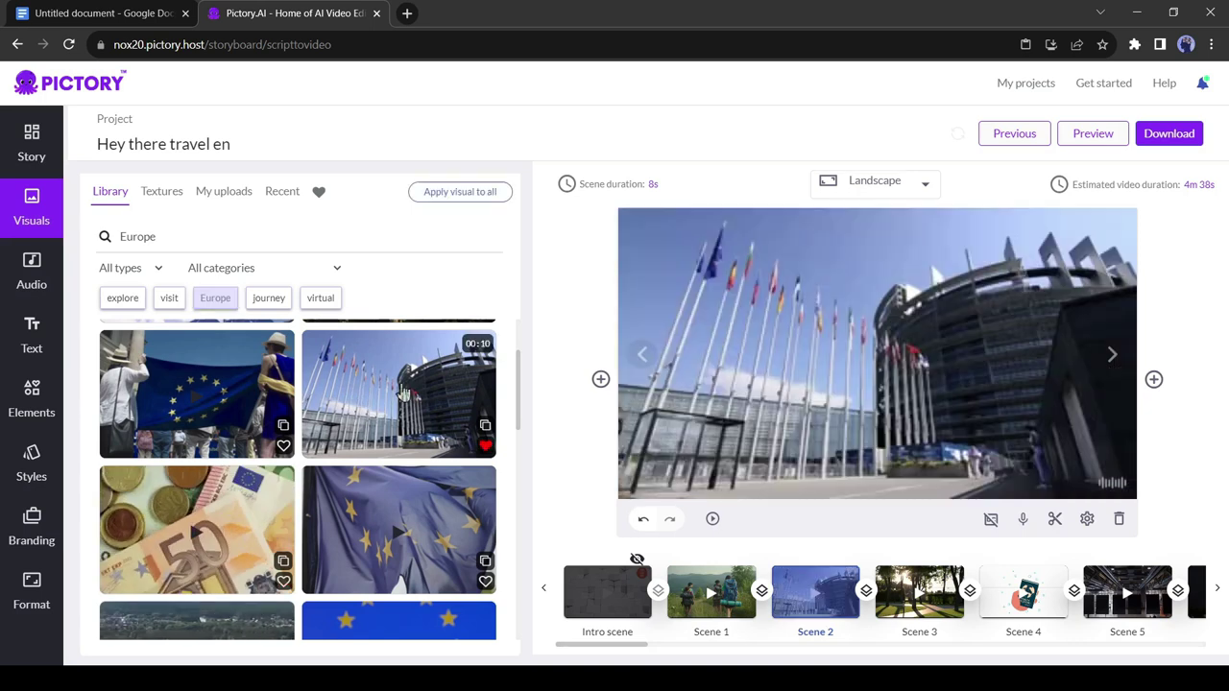
Give Scene 3 an aerial clip and Scene 4 the woman-with-passport clip.
left_click(23, 154)
left_click(32, 207)
scroll(382, 516, "down", 3)
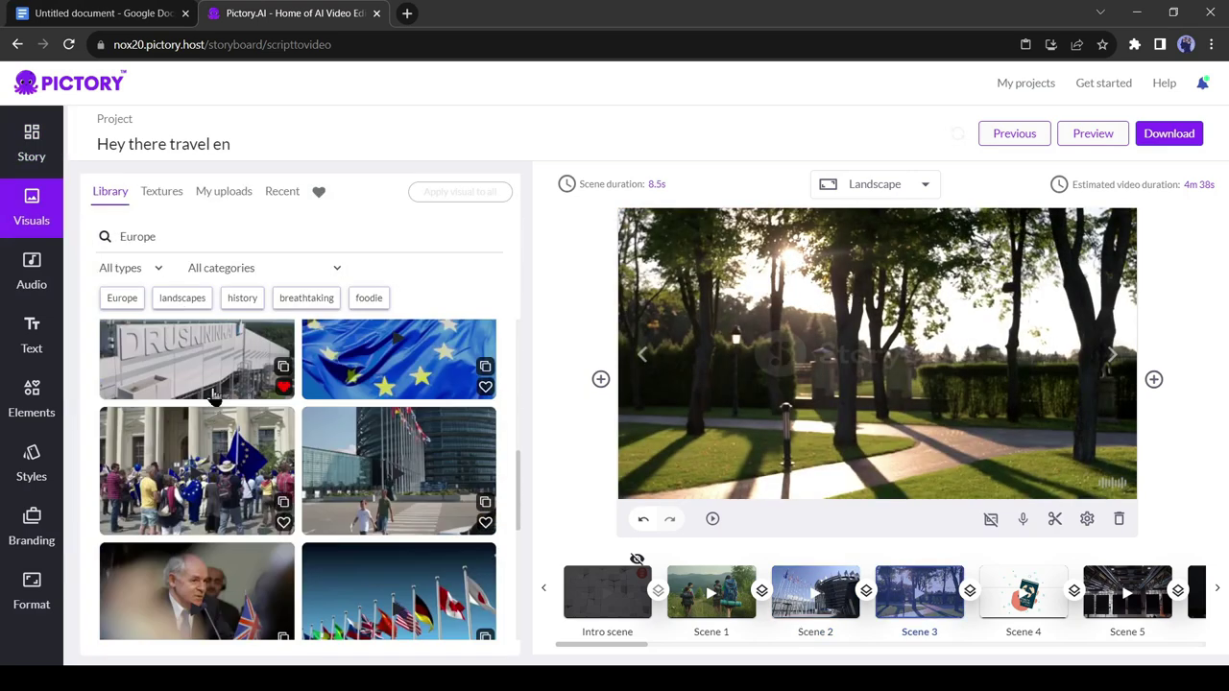
scroll(382, 516, "down", 3)
left_click(382, 516)
left_click(26, 154)
left_click(32, 207)
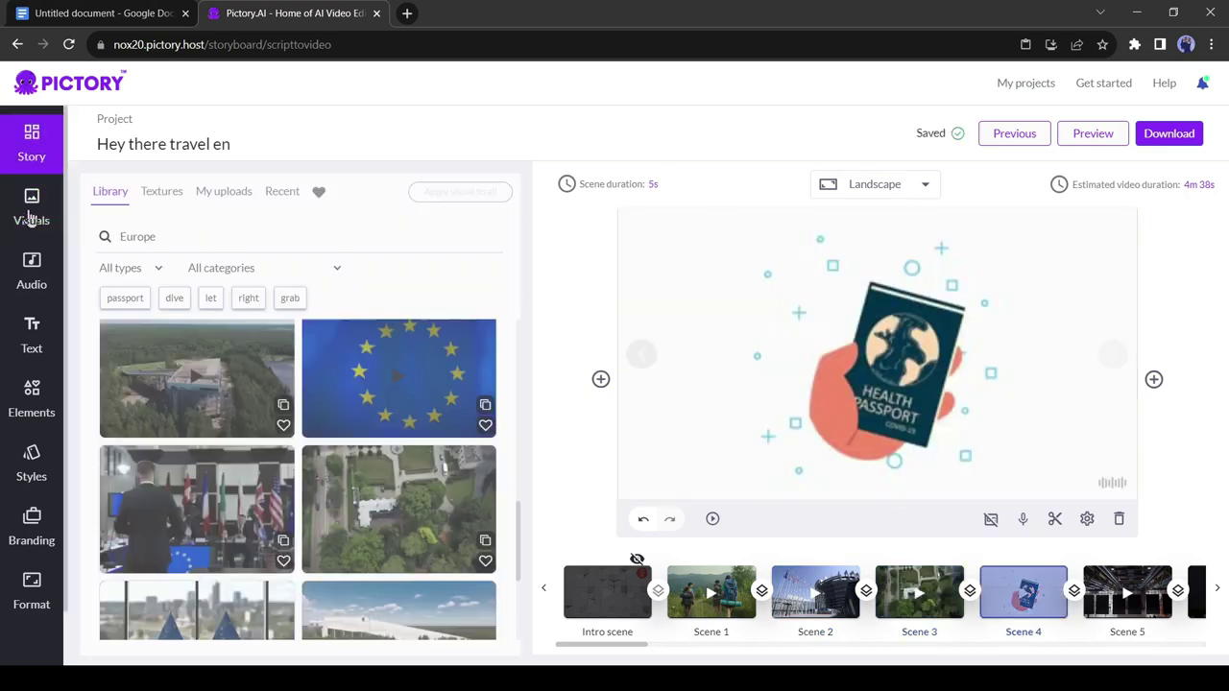
left_click(125, 298)
left_click(398, 384)
Search stock footage for Paris and give Scene 5 the aerial Eiffel Tower clip.
left_click(32, 144)
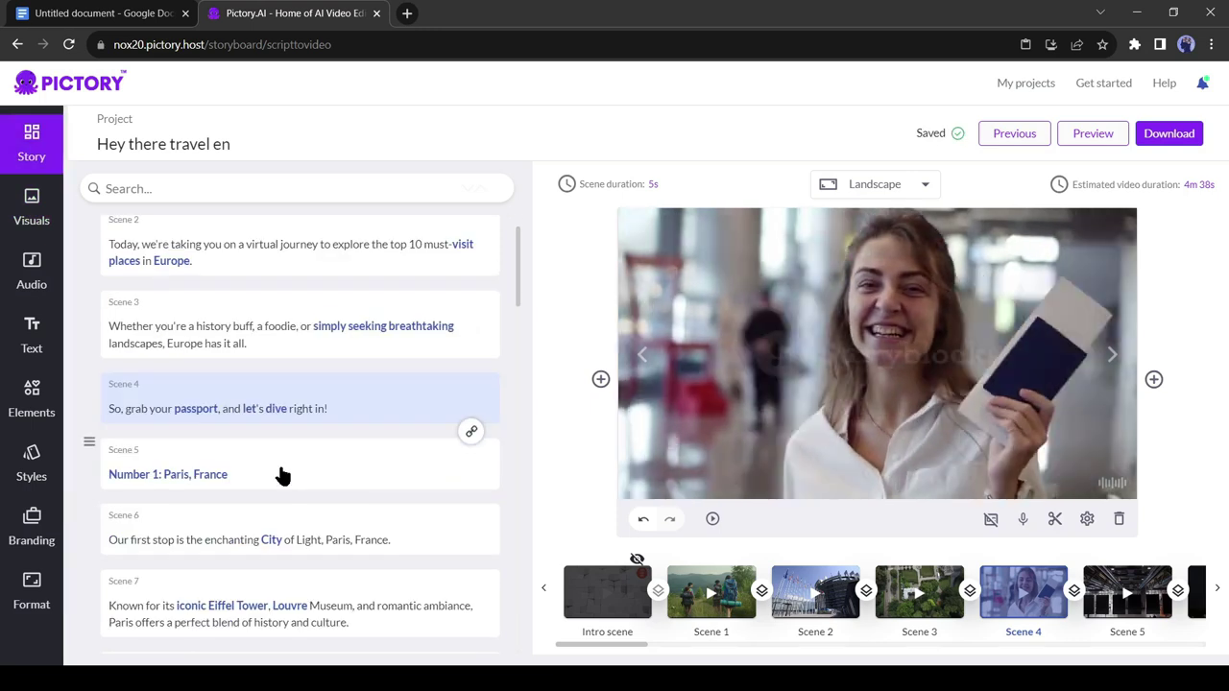
left_click(279, 474)
left_click(32, 207)
left_click(117, 298)
scroll(288, 480, "down", 3)
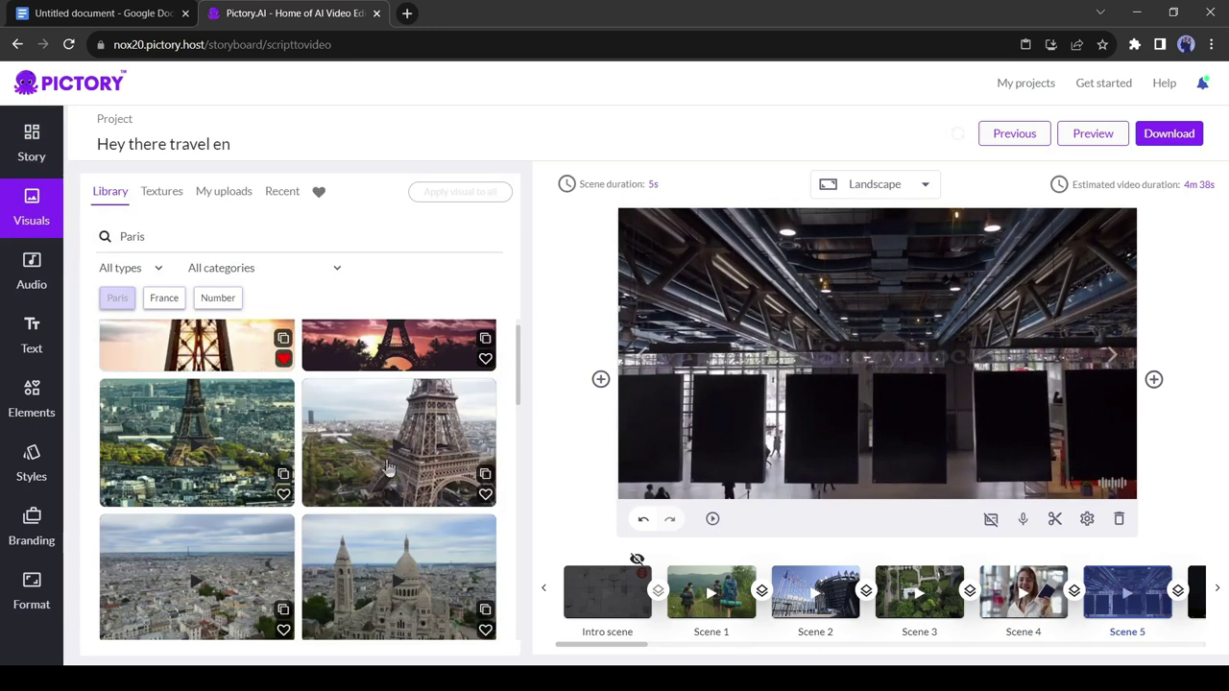
left_click(197, 346)
left_click(31, 144)
scroll(406, 456, "down", 3)
scroll(393, 412, "up", 5)
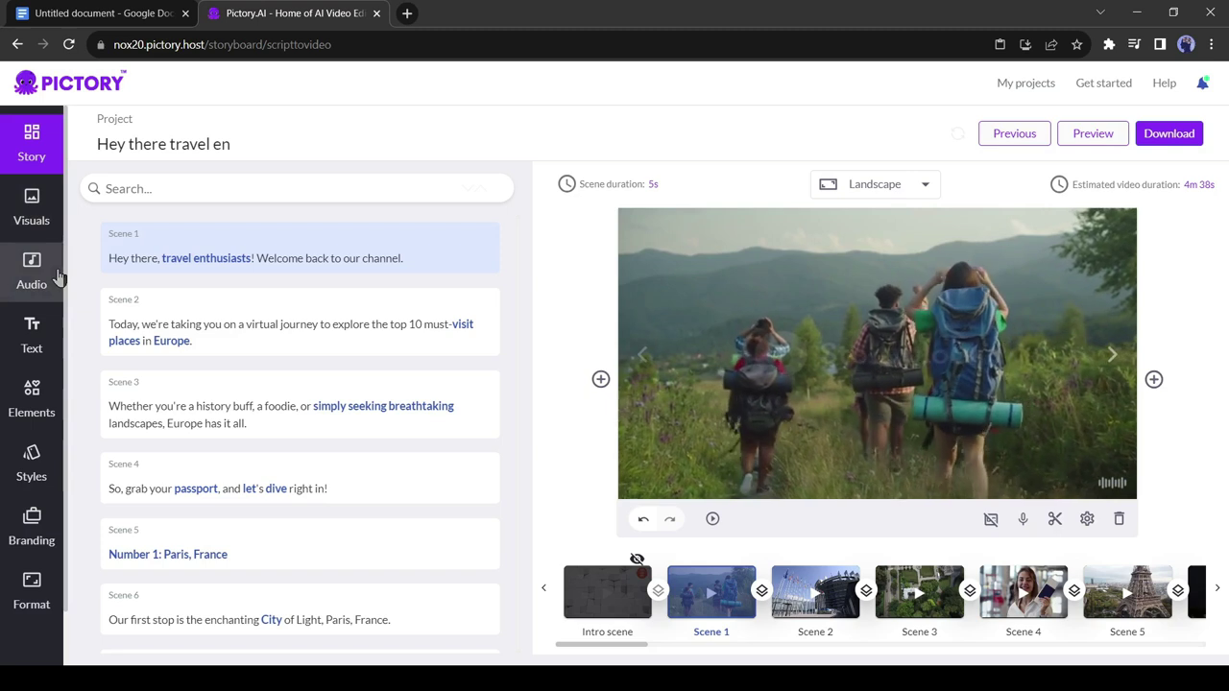
Apply the Sophia female US English AI voice-over, bringing the video to 3m 34s.
left_click(58, 277)
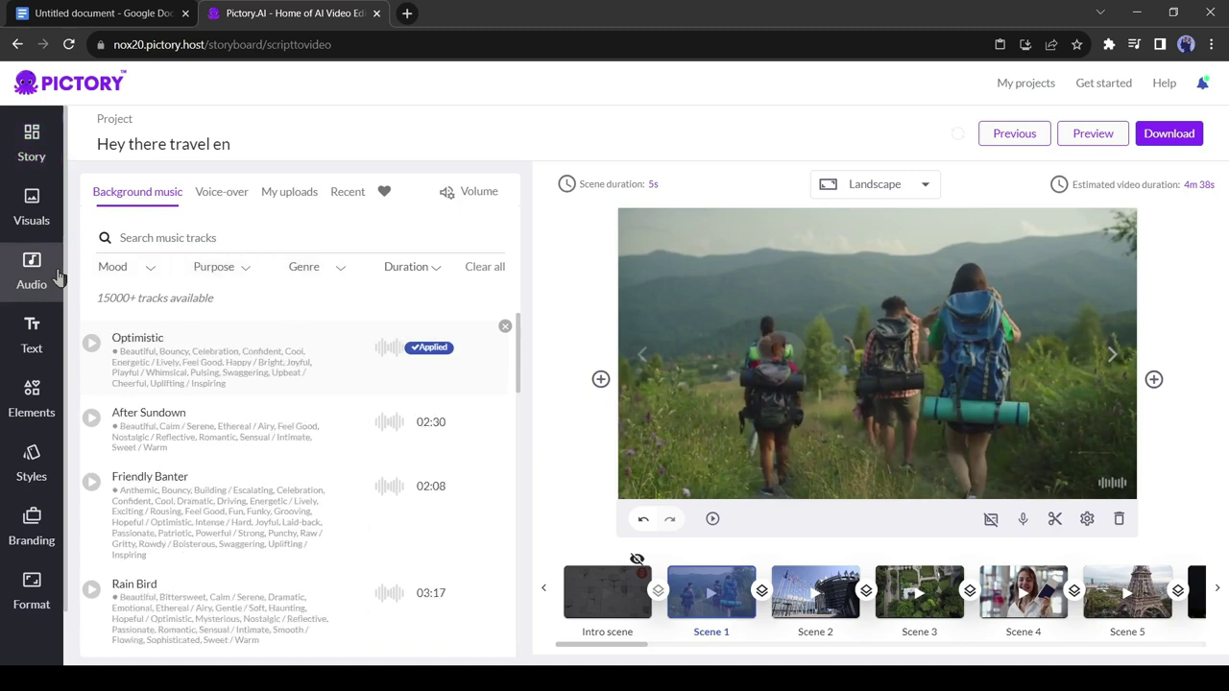
left_click(231, 199)
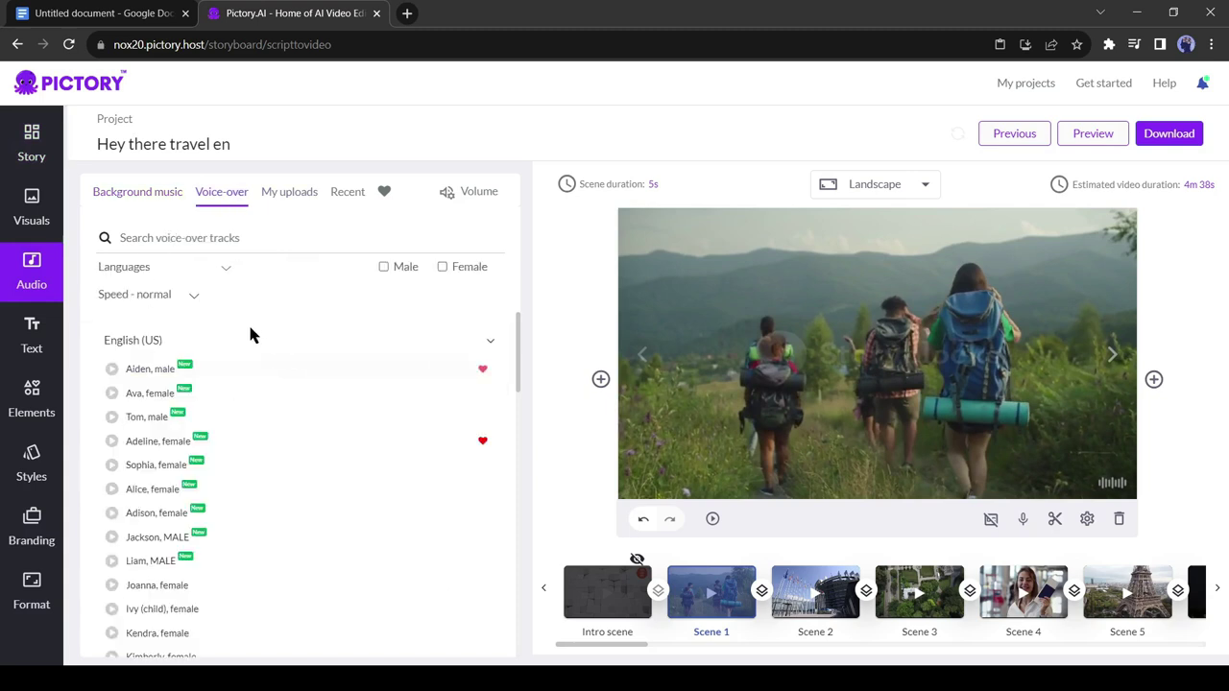
scroll(337, 431, "down", 10)
scroll(337, 431, "down", 10)
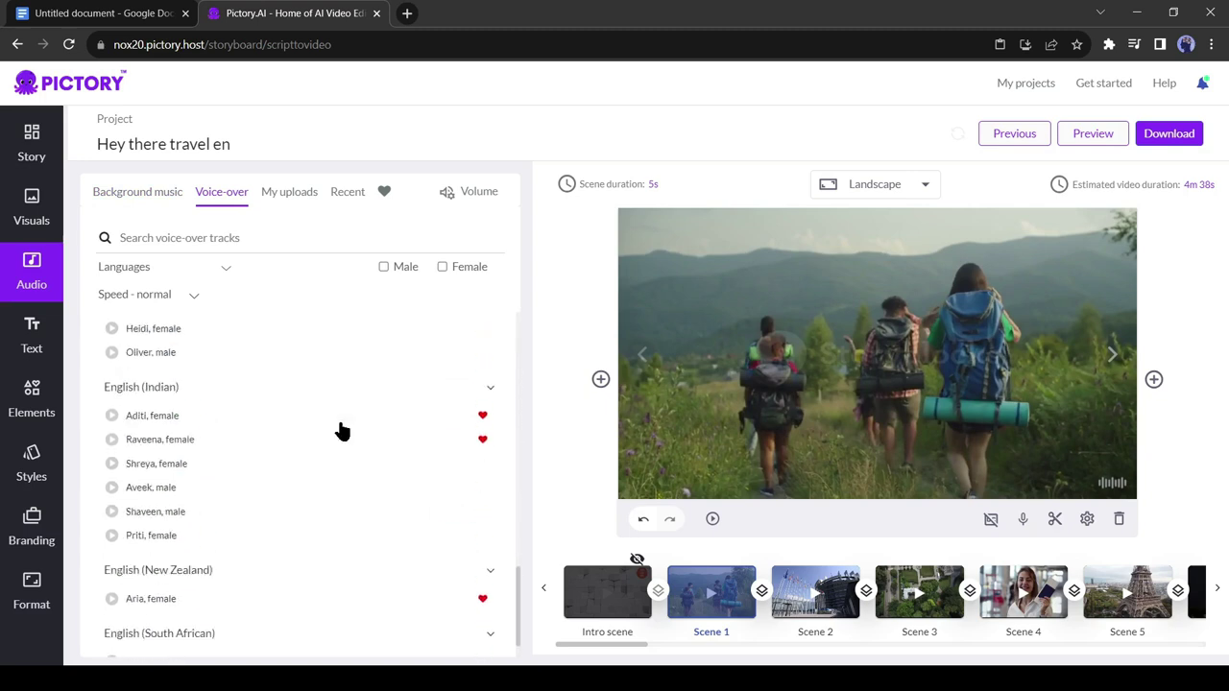
scroll(315, 457, "down", 1)
scroll(213, 504, "up", 10)
scroll(211, 497, "up", 5)
scroll(201, 485, "up", 5)
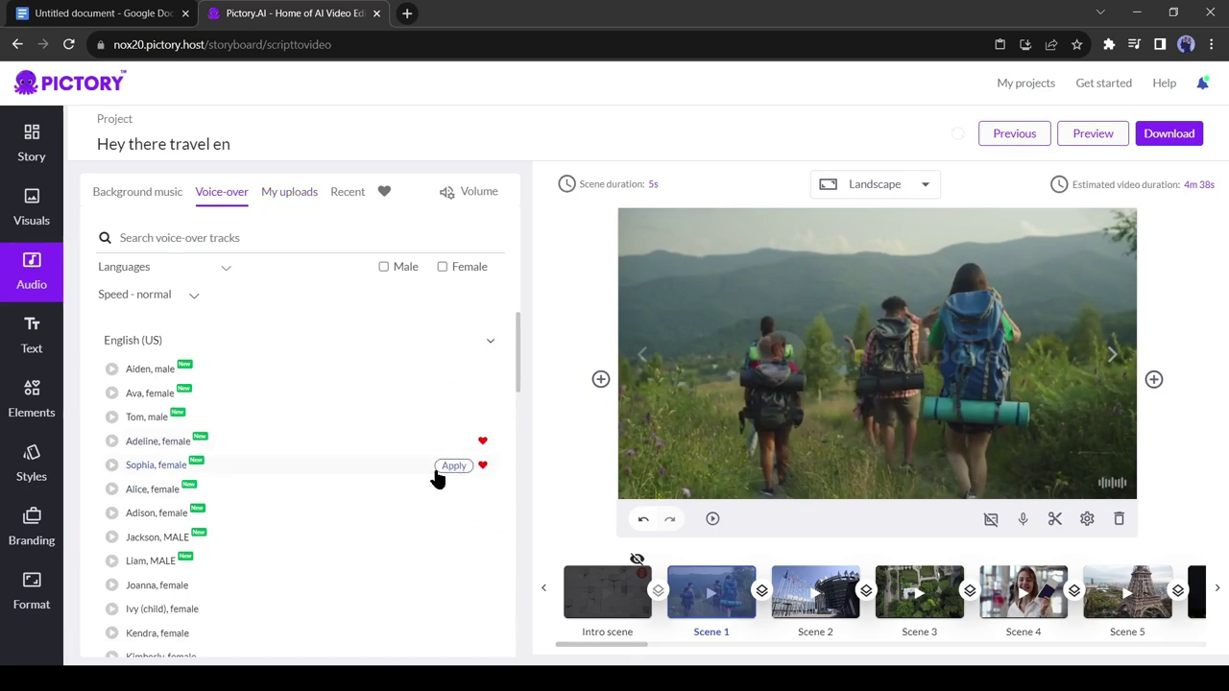
left_click(363, 479)
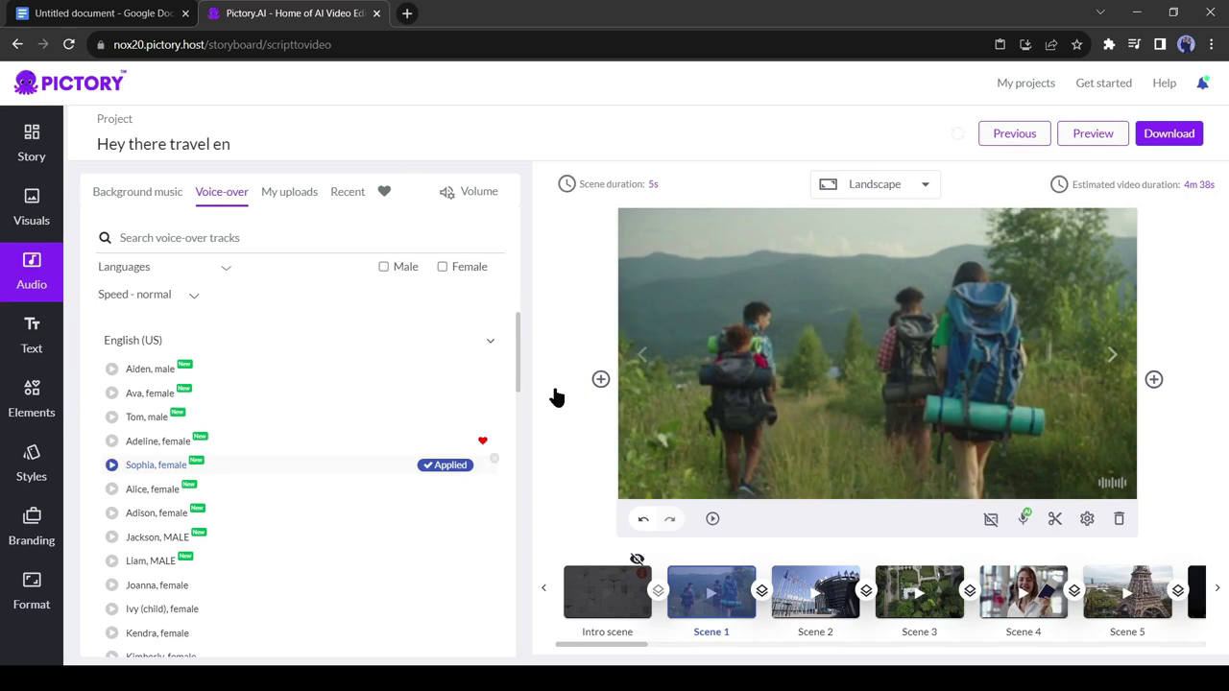
left_click(600, 379)
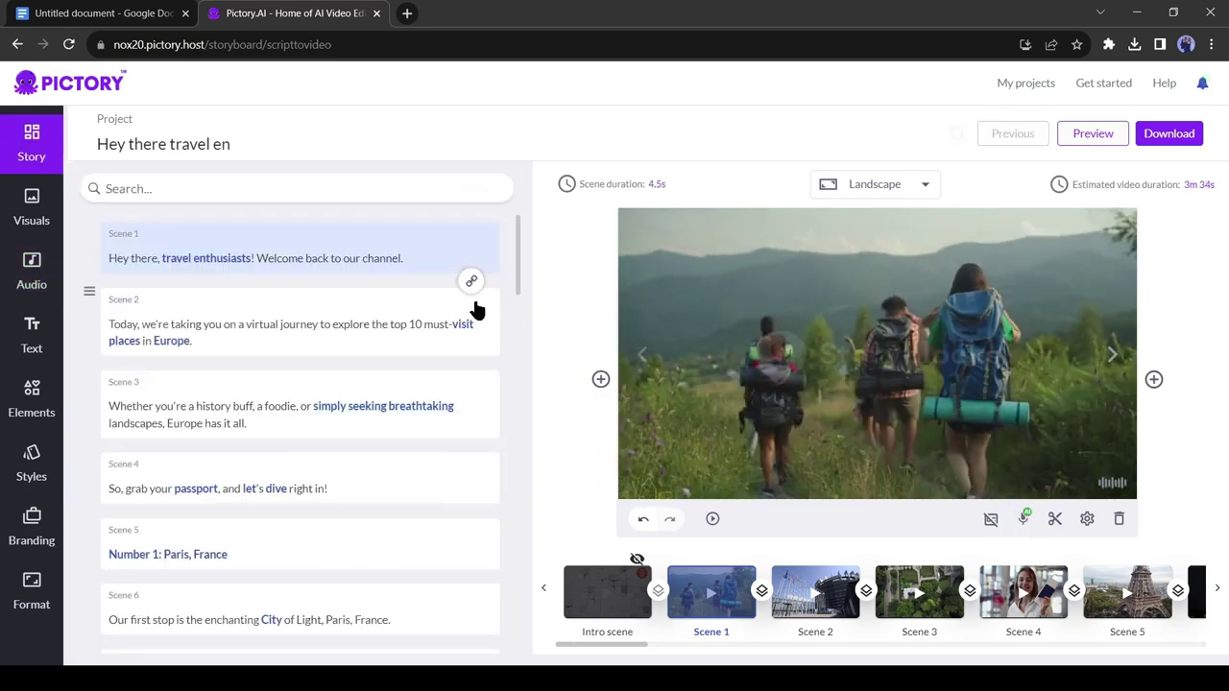
Add a heading reading 'Number 1: Paris, France' to Scene 5, pasted from the script.
scroll(121, 410, "down", 2)
left_click(257, 395)
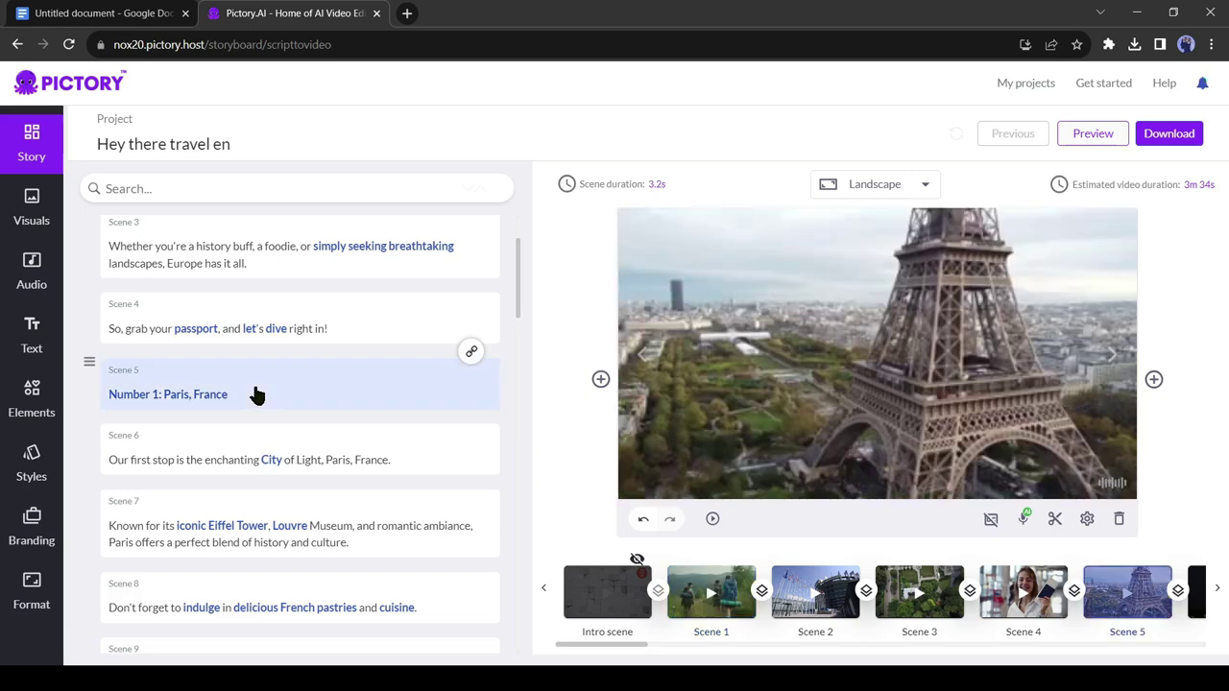
left_click(31, 336)
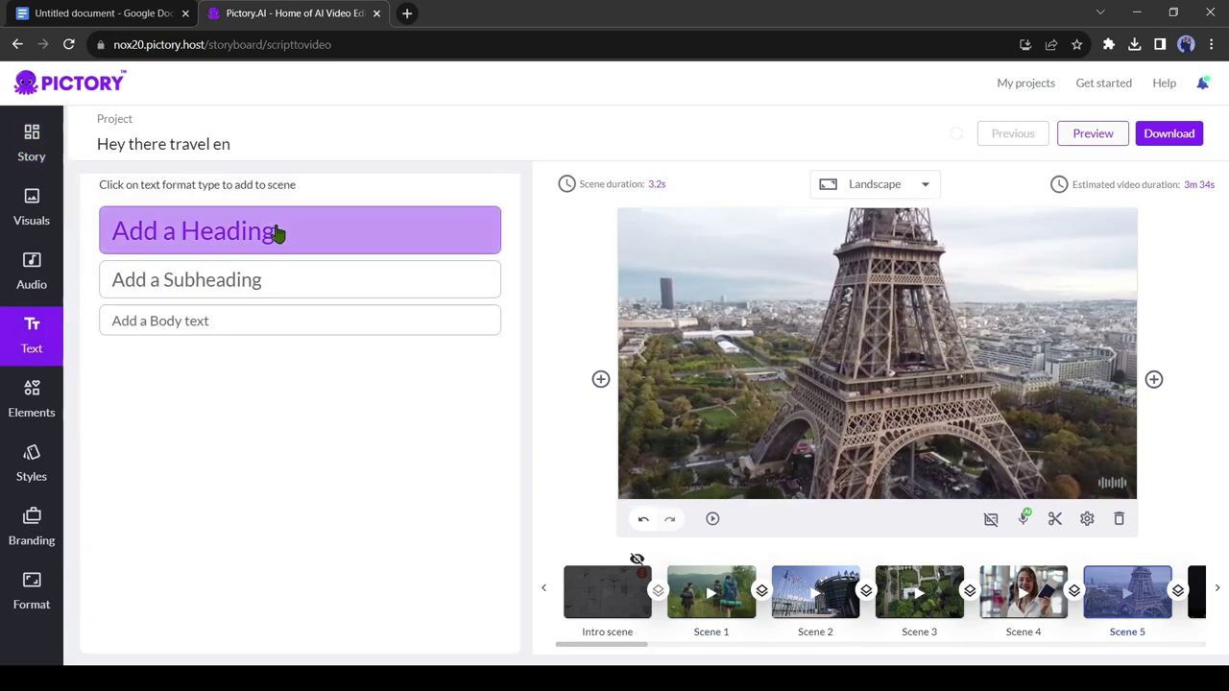
left_click(377, 240)
double_click(880, 259)
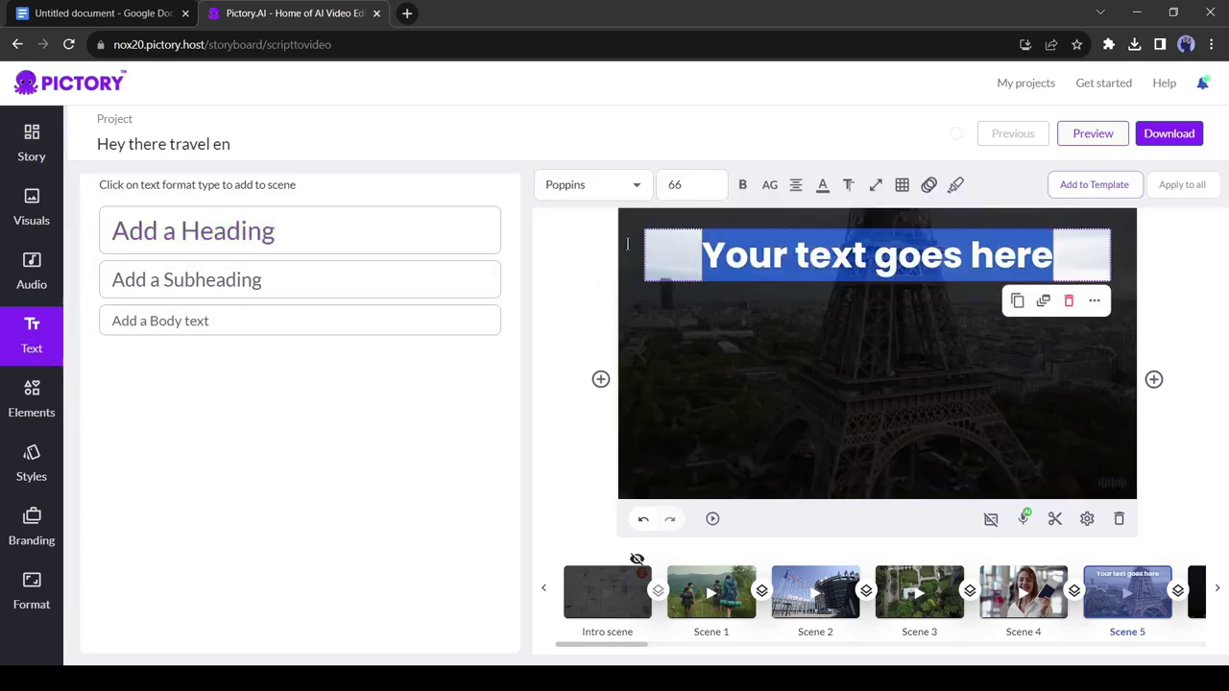
left_click_drag(849, 260, 879, 357)
key("ctrl+shift+Tab")
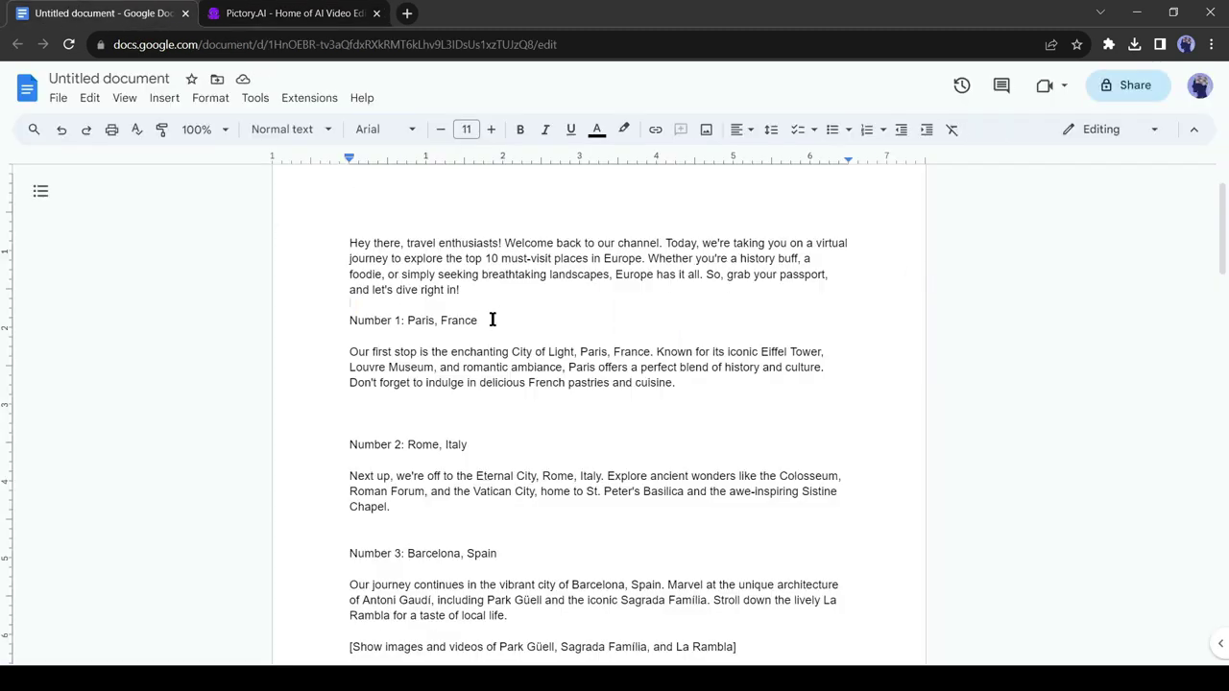
left_click_drag(493, 320, 347, 320)
key("ctrl+c")
left_click(284, 13)
double_click(807, 360)
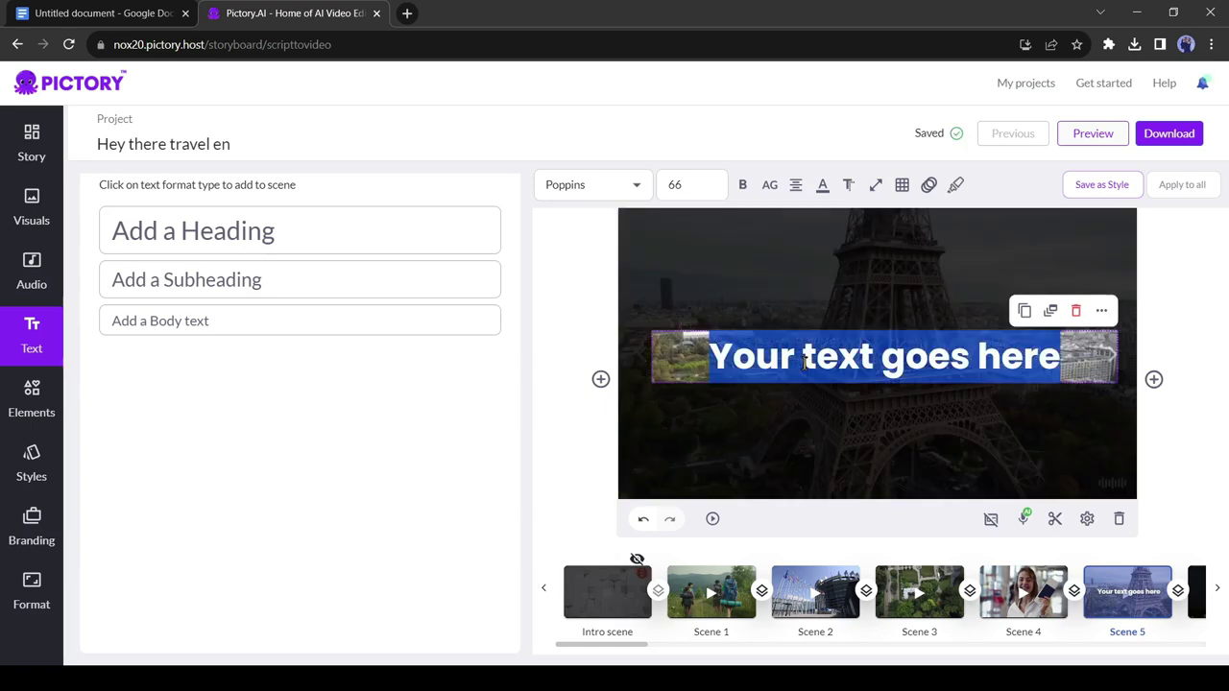
key("ctrl+v")
left_click(882, 302)
Lower the Paris heading and give it slide-up fade-in and slide-down fade-out animations.
left_click(864, 357)
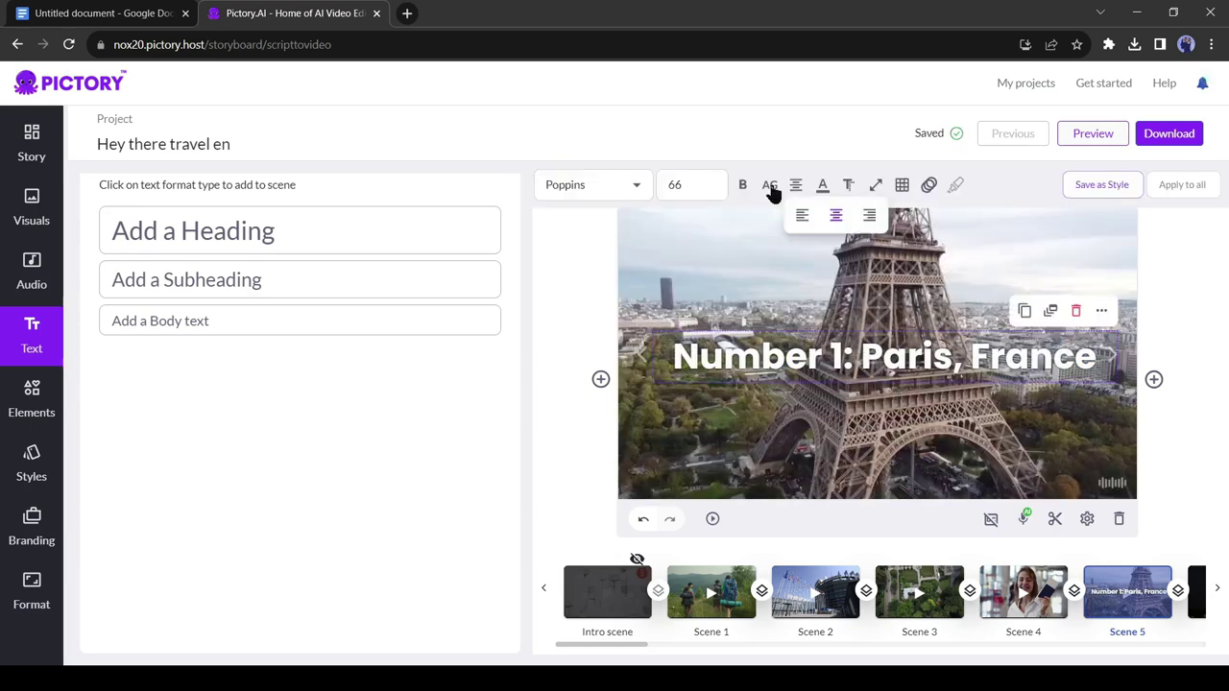
left_click(822, 185)
left_click(1018, 192)
left_click_drag(994, 363, 979, 437)
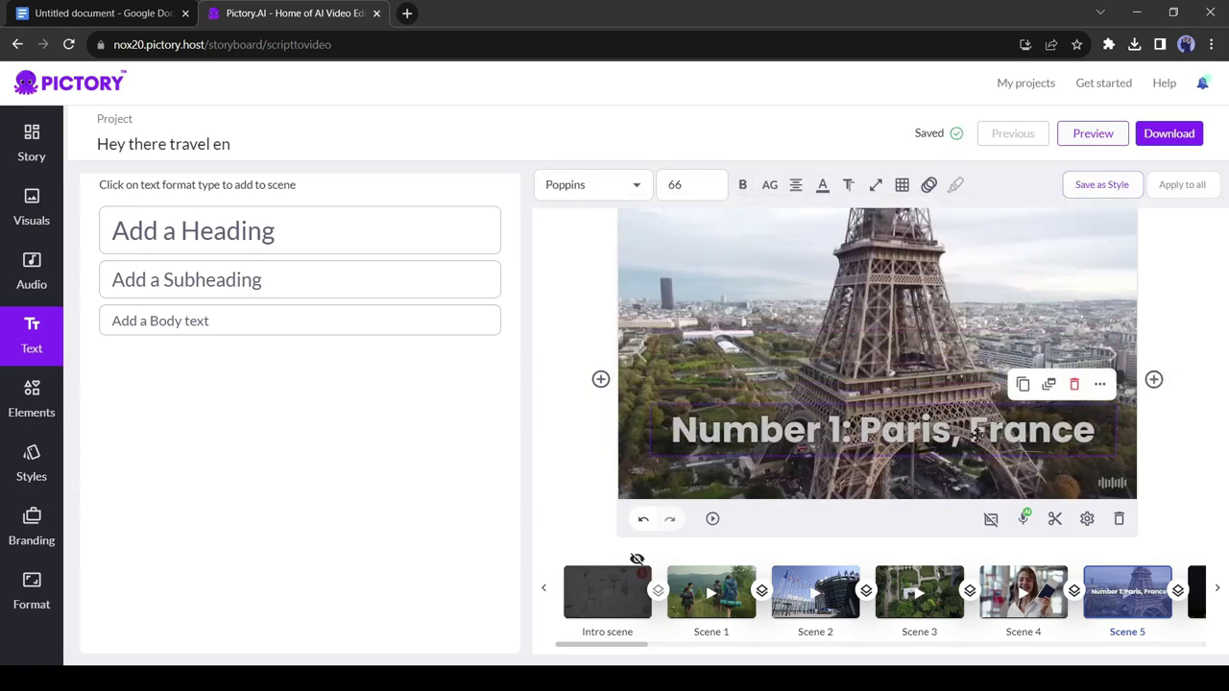
left_click(929, 184)
left_click(1024, 292)
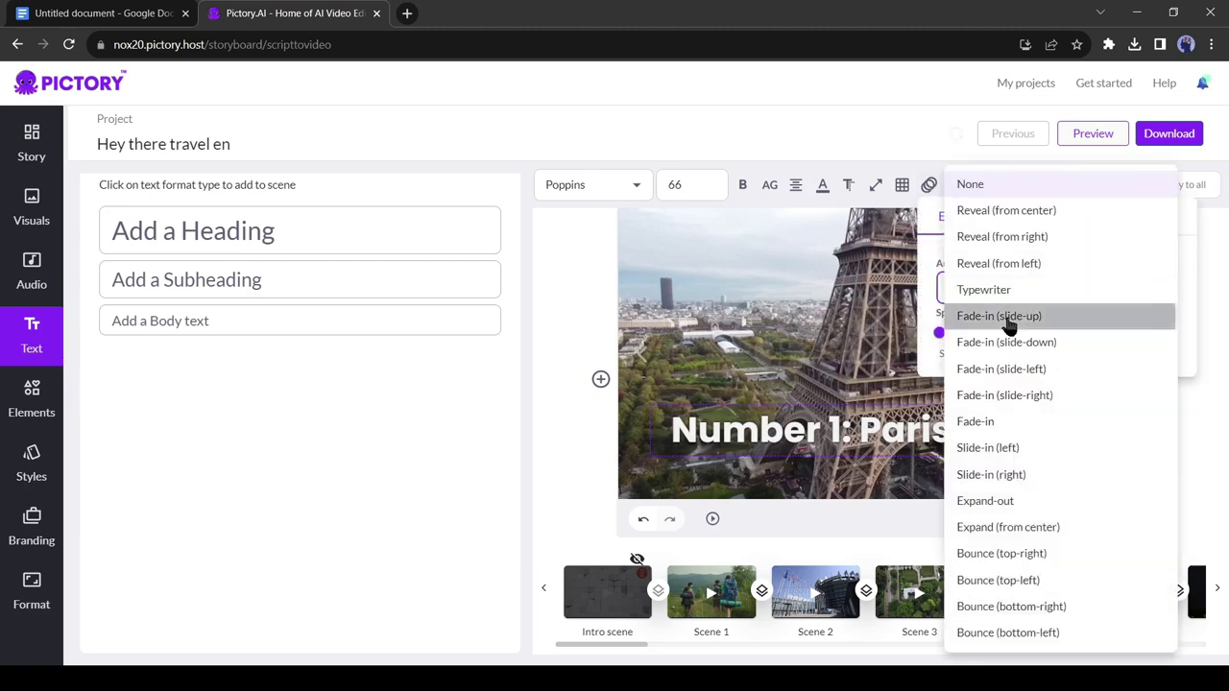
left_click(1152, 316)
left_click(1017, 220)
left_click(1010, 290)
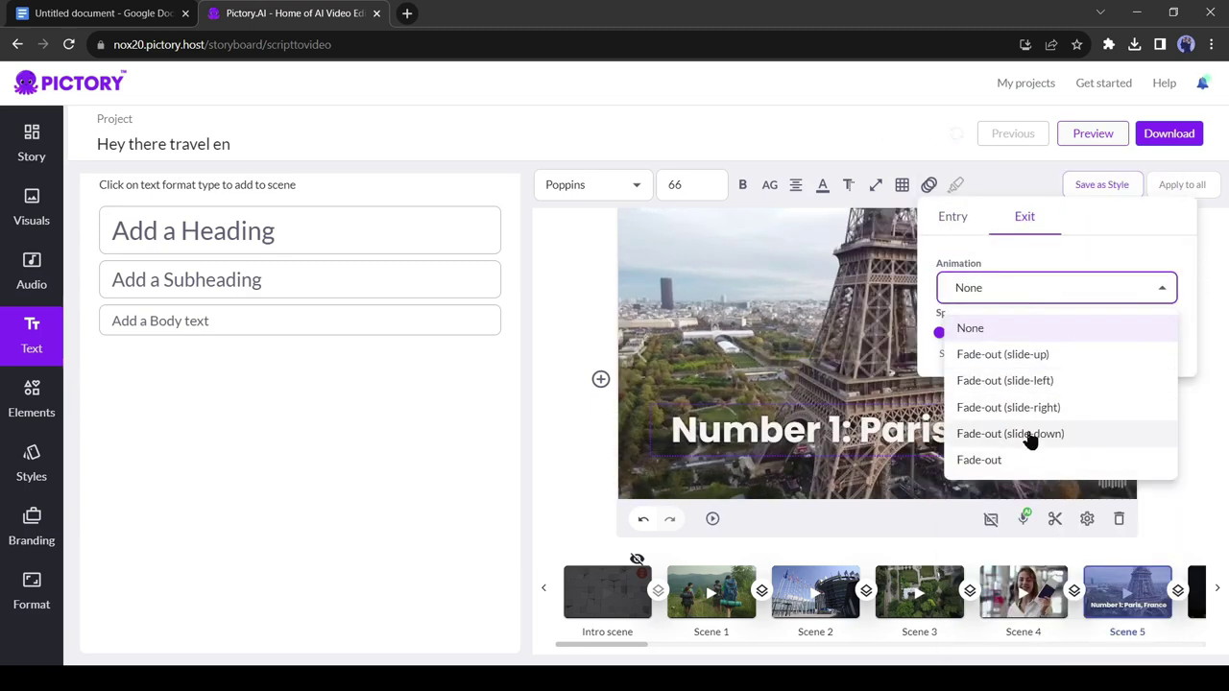
left_click(1028, 436)
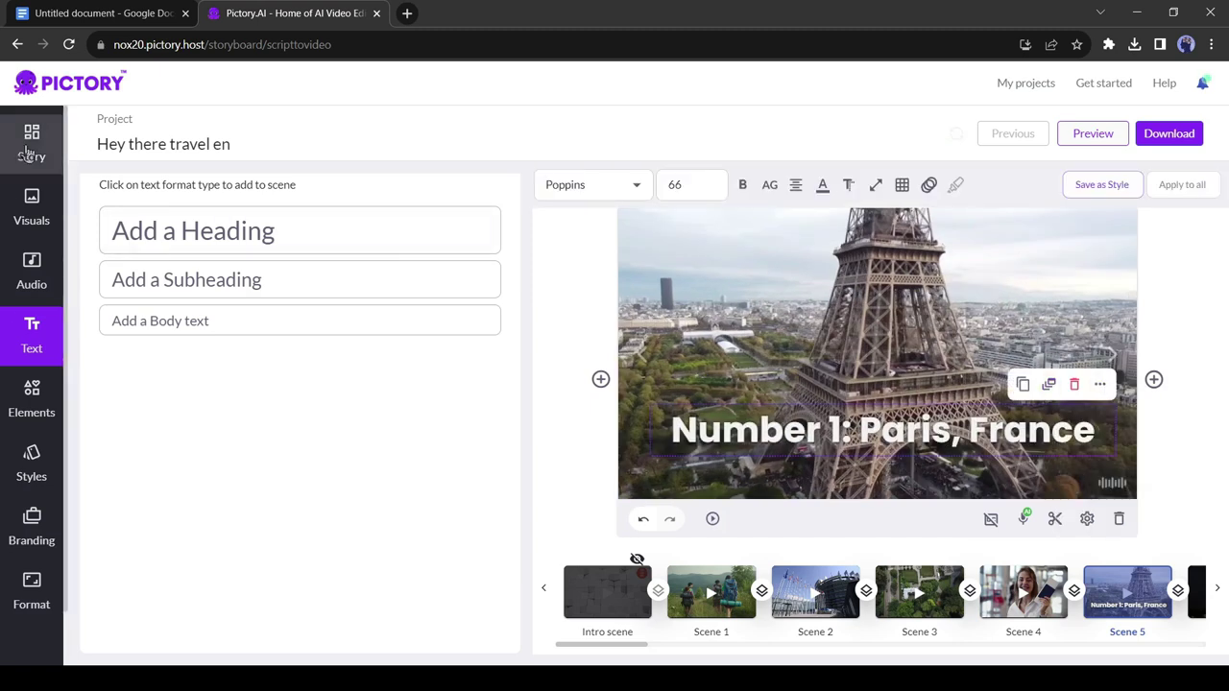
Add the heading 'Number 2: Rome, Italy' to Scene 9 with a fade-in animation.
left_click(31, 144)
key("ctrl+shift+Tab")
key("ctrl+c")
key("ctrl+Tab")
key("ctrl+v")
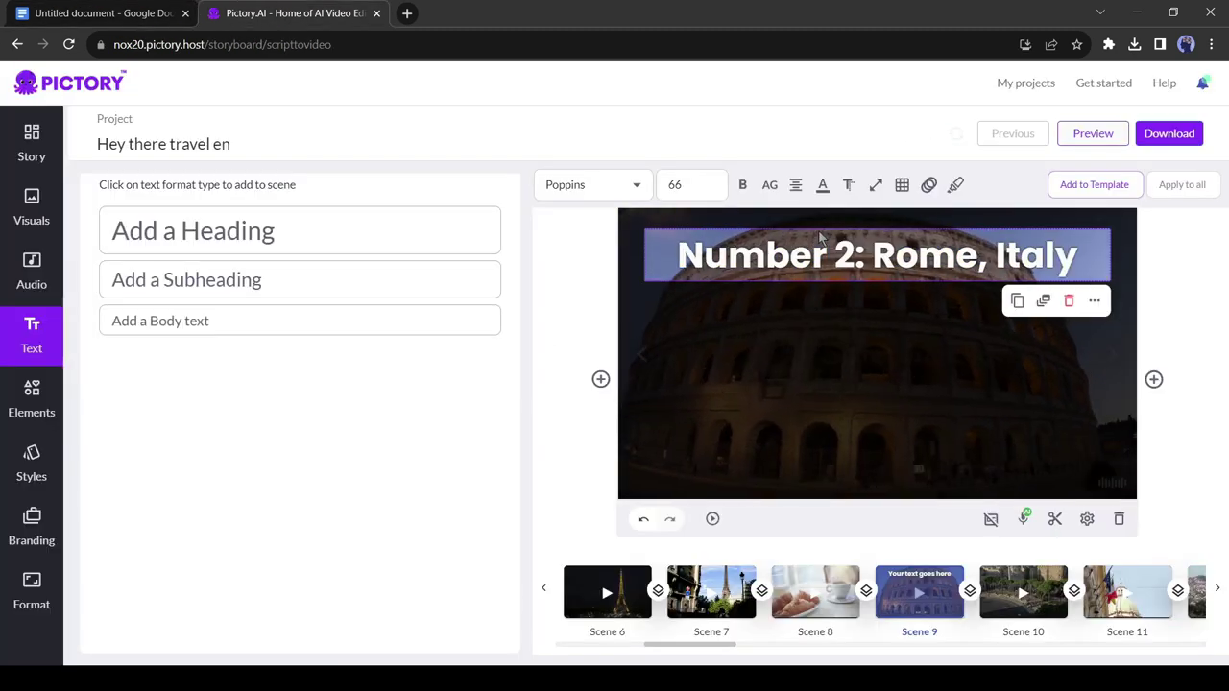
left_click(929, 185)
left_click(929, 185)
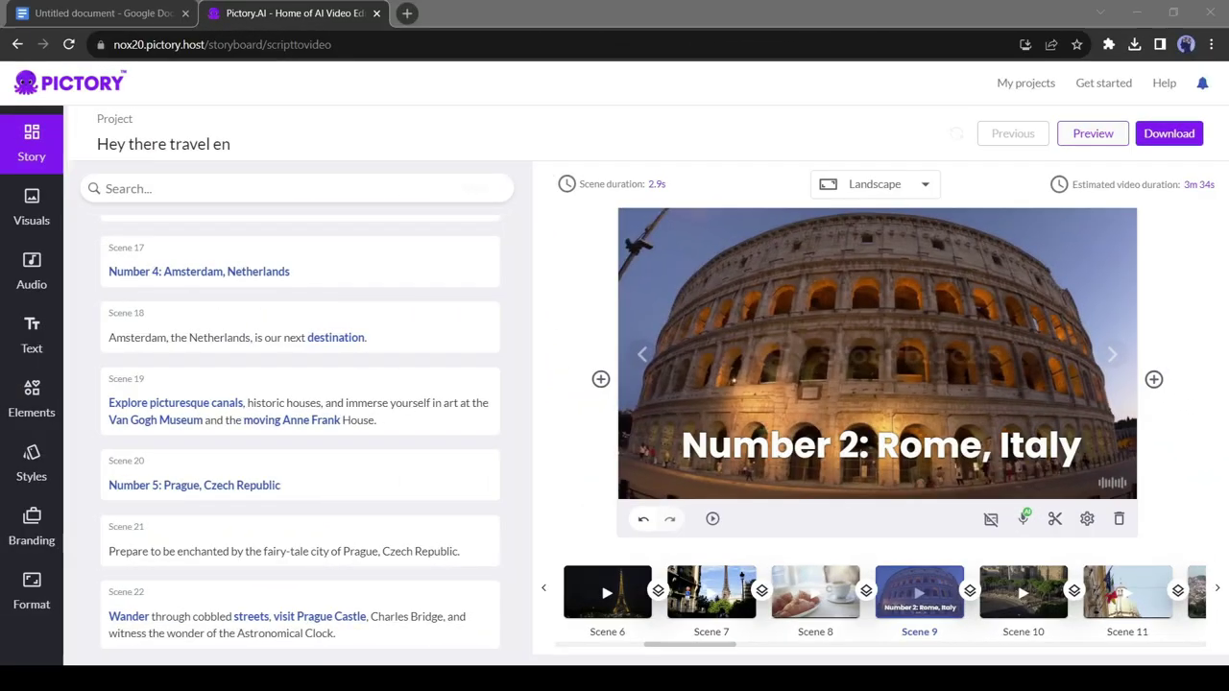
Set the transition between Scene 1 and Scene 2 to Fade.
left_click(428, 269)
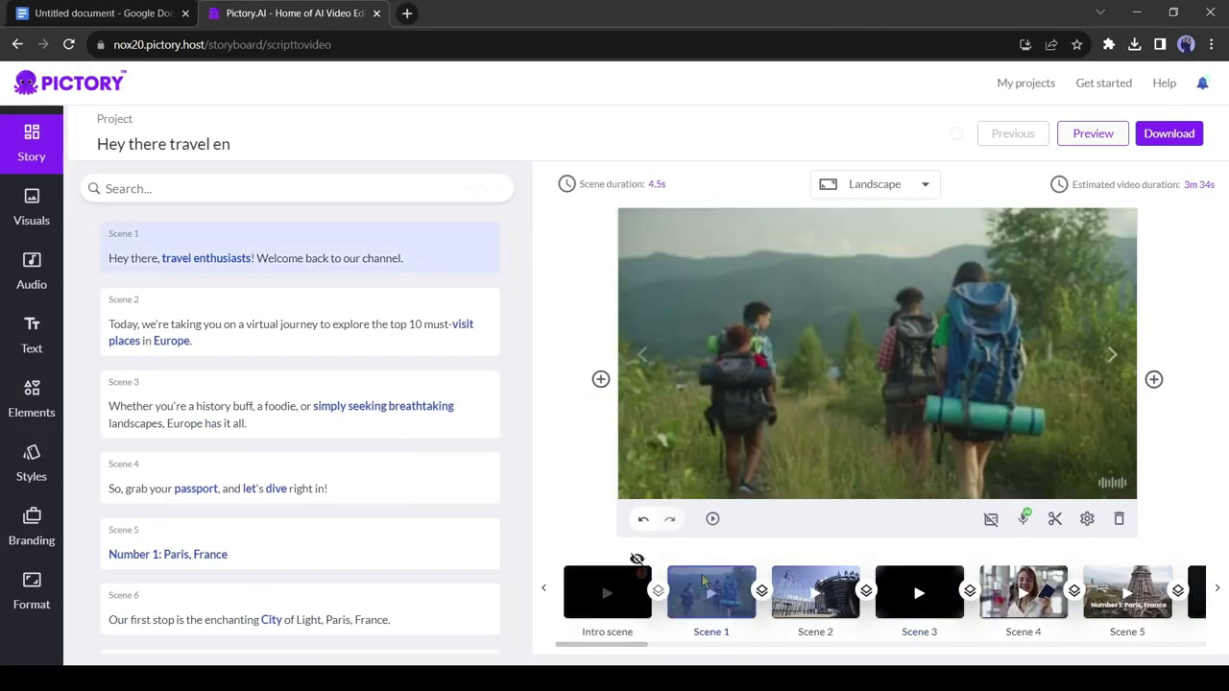
left_click(764, 593)
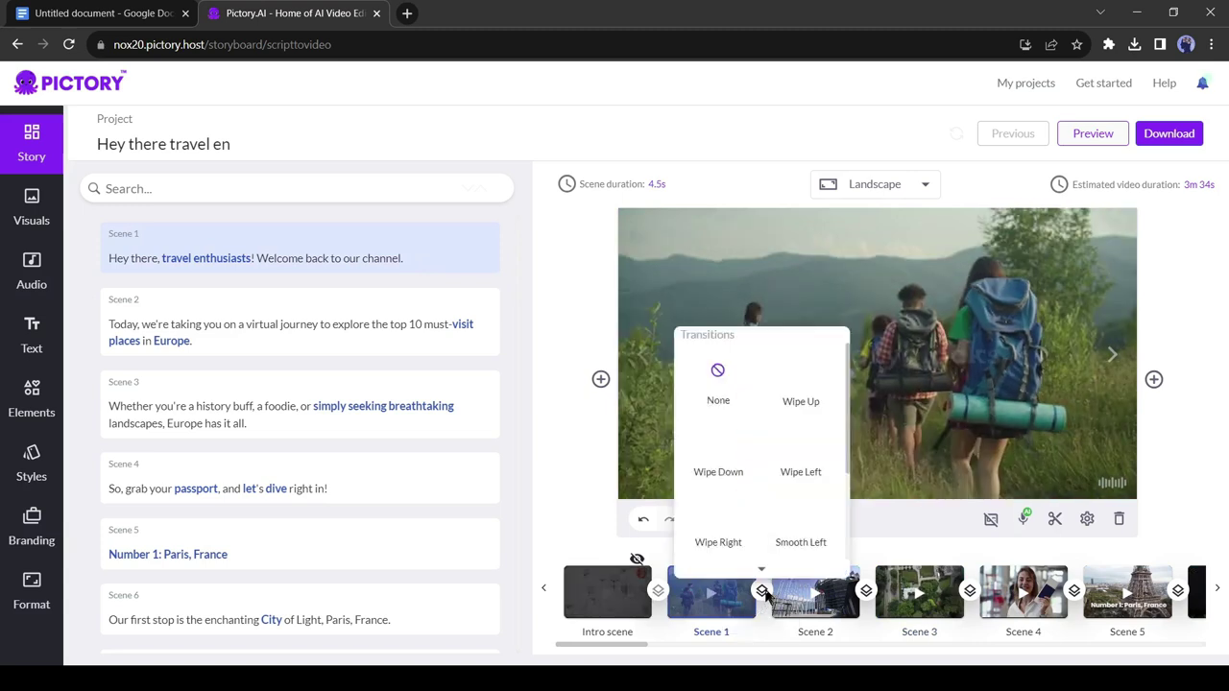
scroll(795, 529, "down", 2)
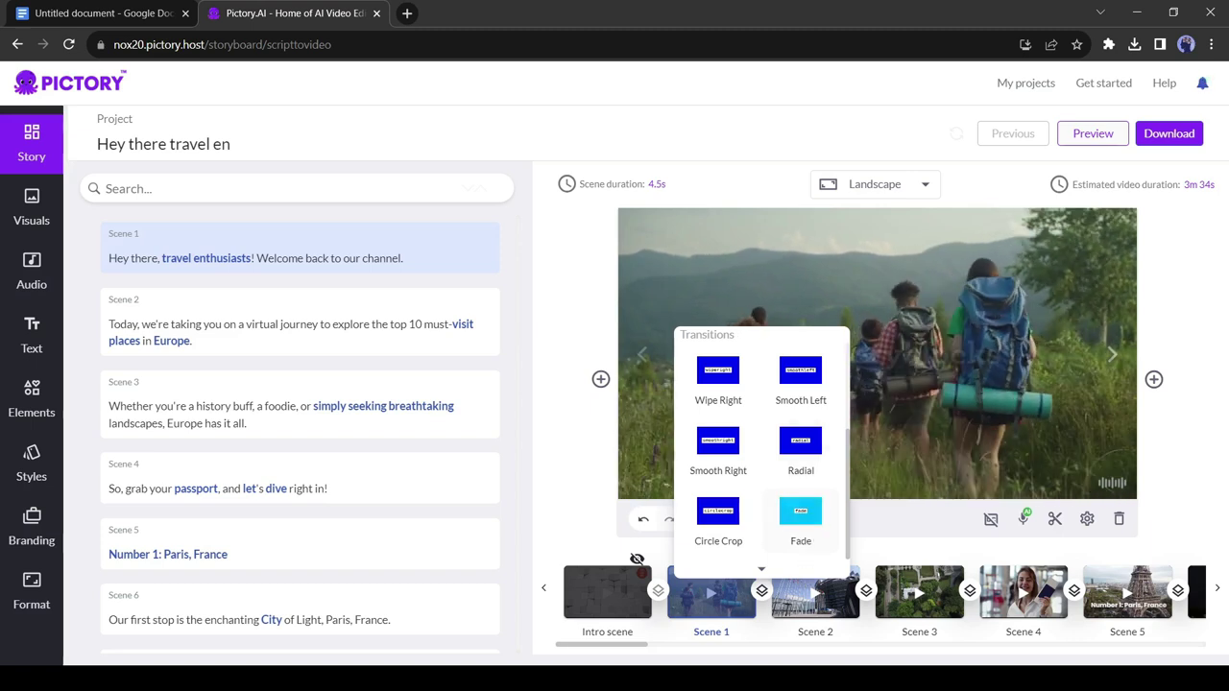
left_click(803, 536)
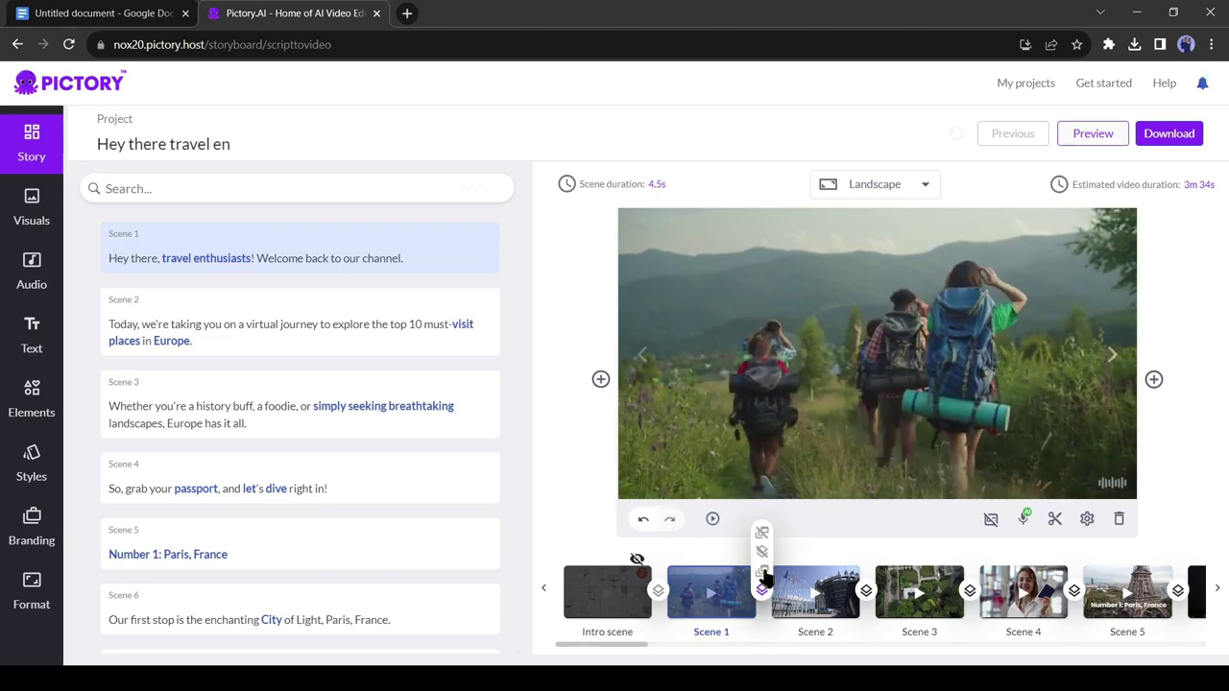
Render the project as a video and download the finished file.
left_click(1171, 136)
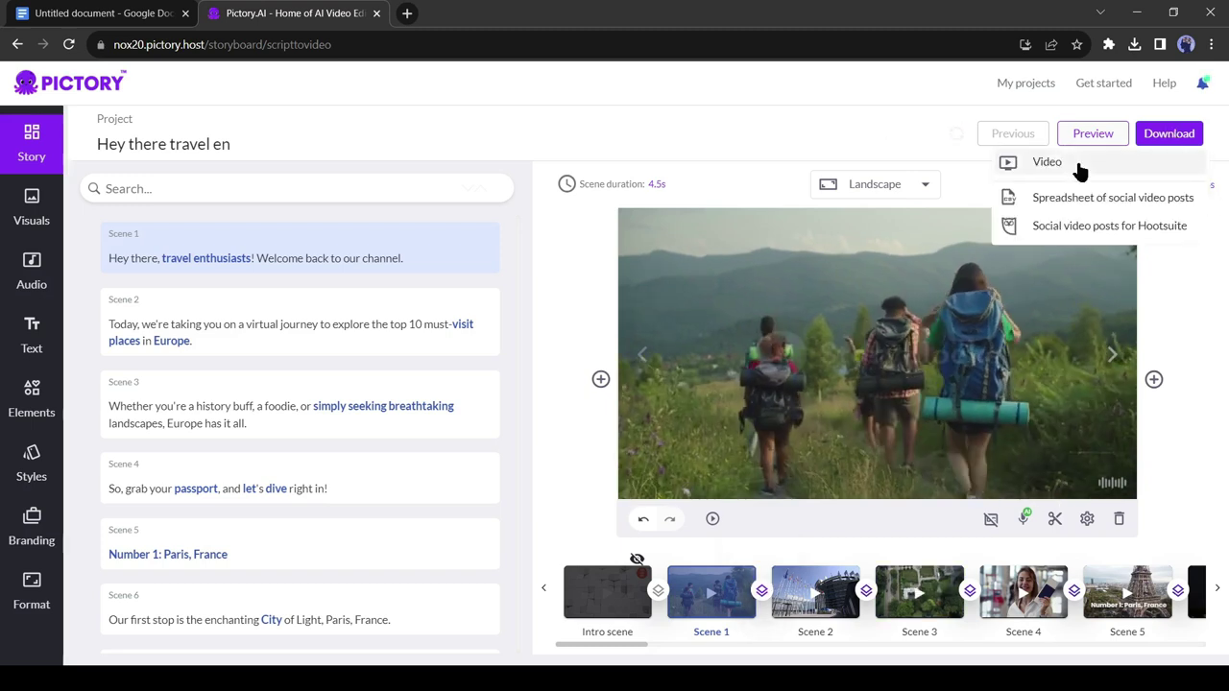
left_click(1048, 164)
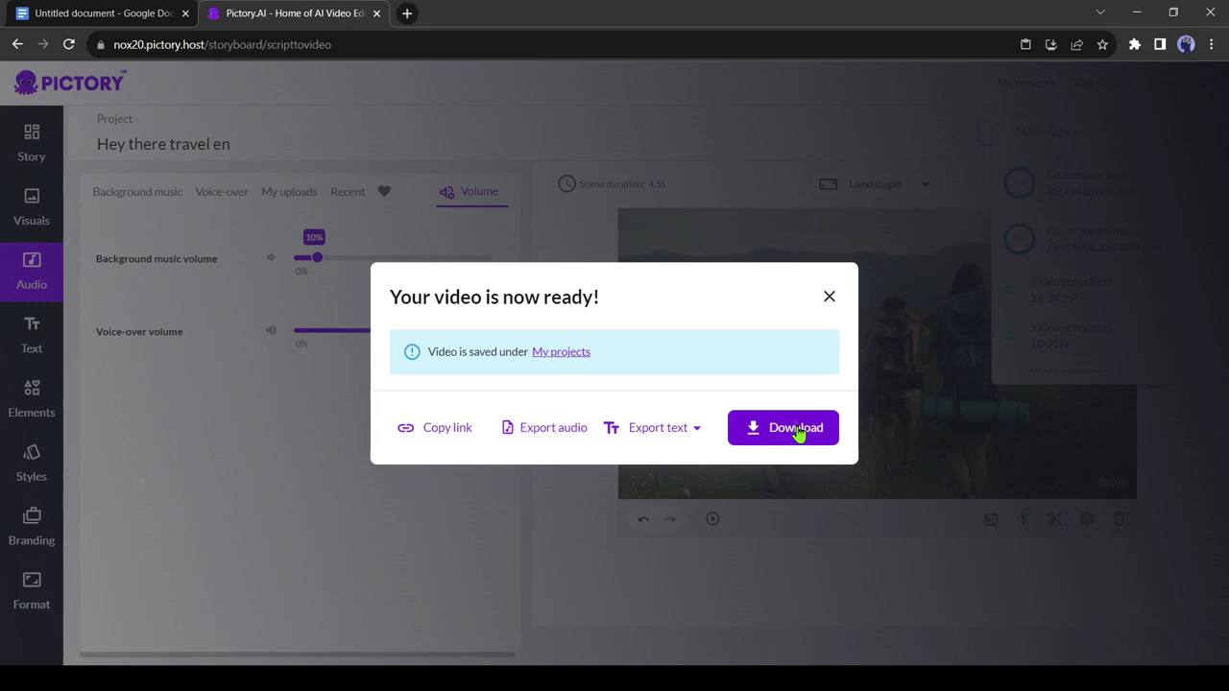
left_click(796, 431)
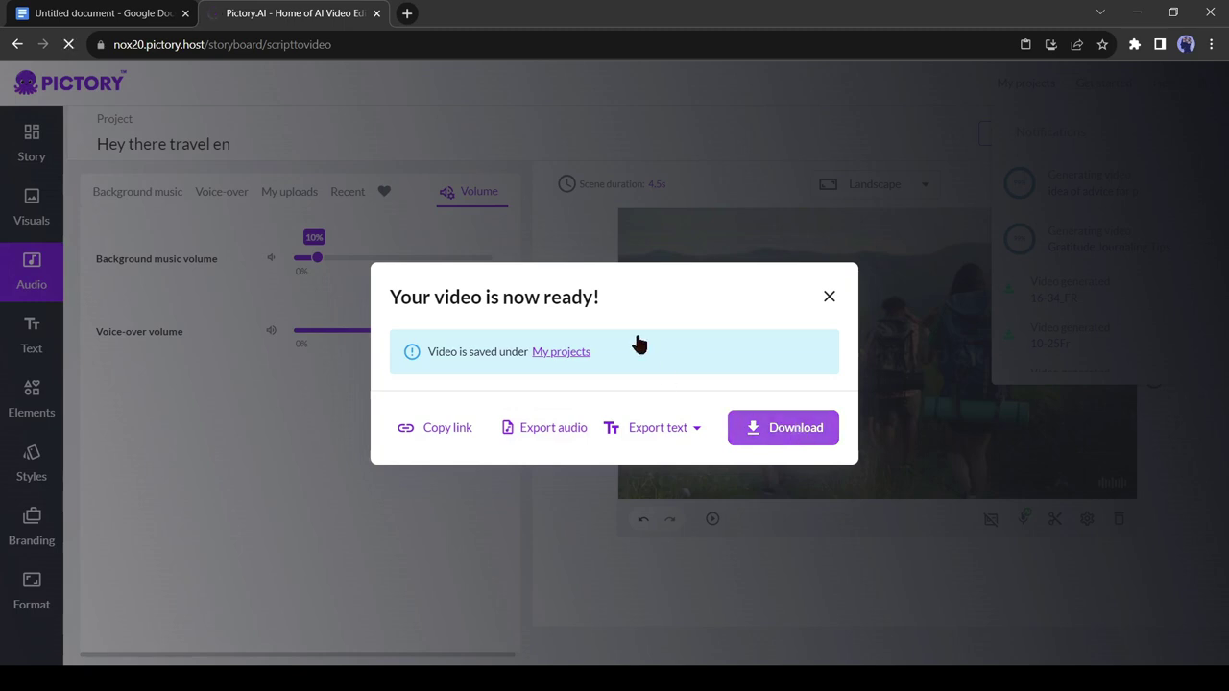